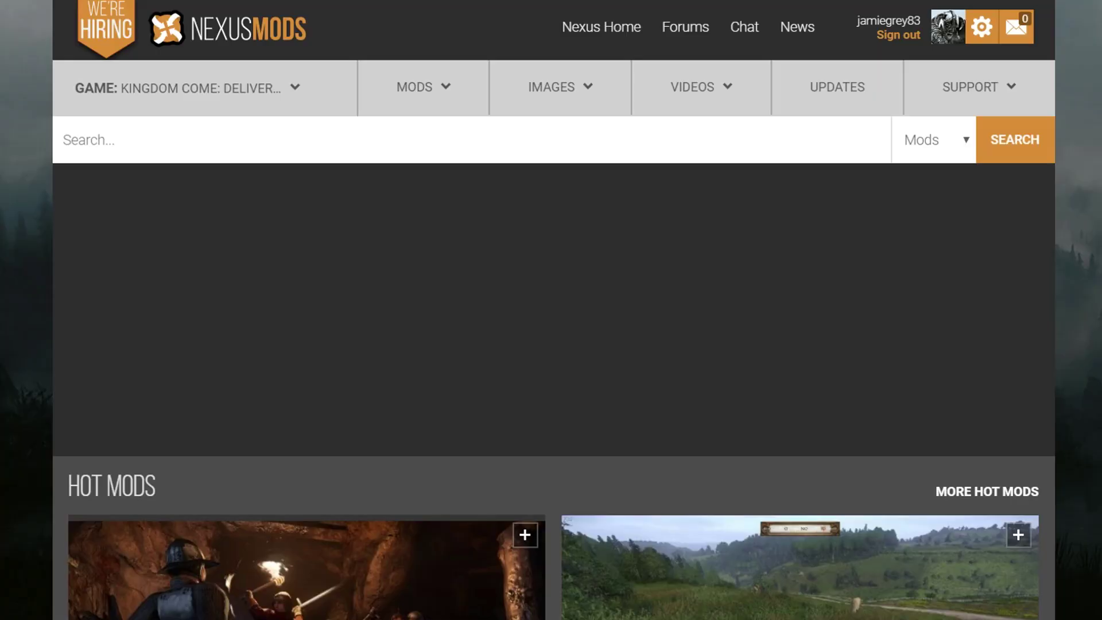
Step: Scroll past Hot Mods to More Mods and list the most downloaded Kingdom Come: Deliverance mods
scroll(554, 311, down, 8)
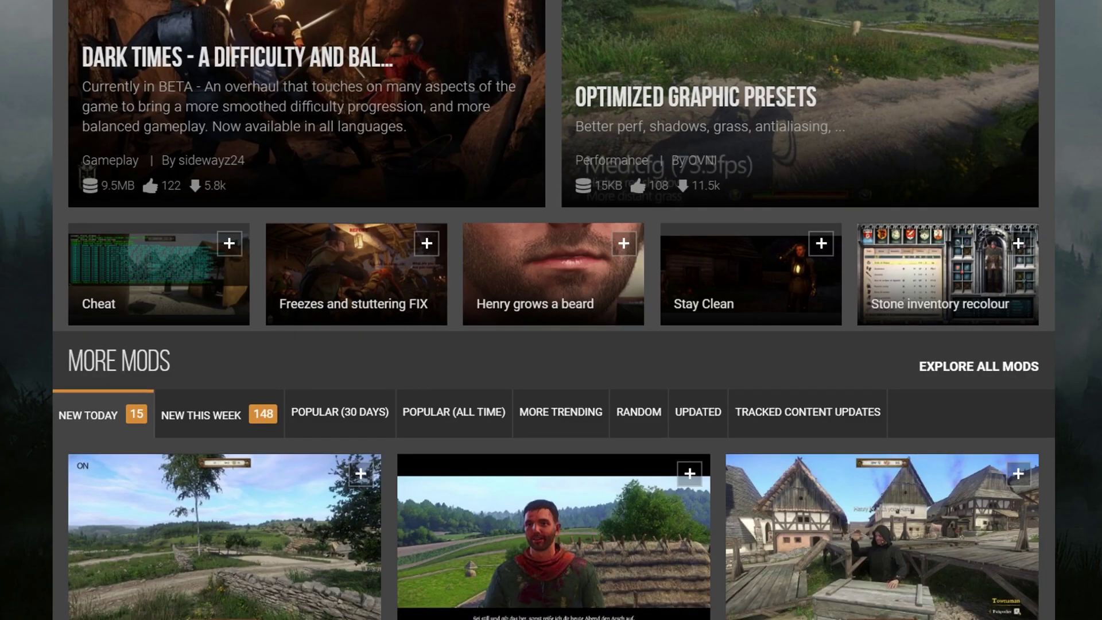
scroll(554, 310, down, 1)
scroll(554, 310, up, 2)
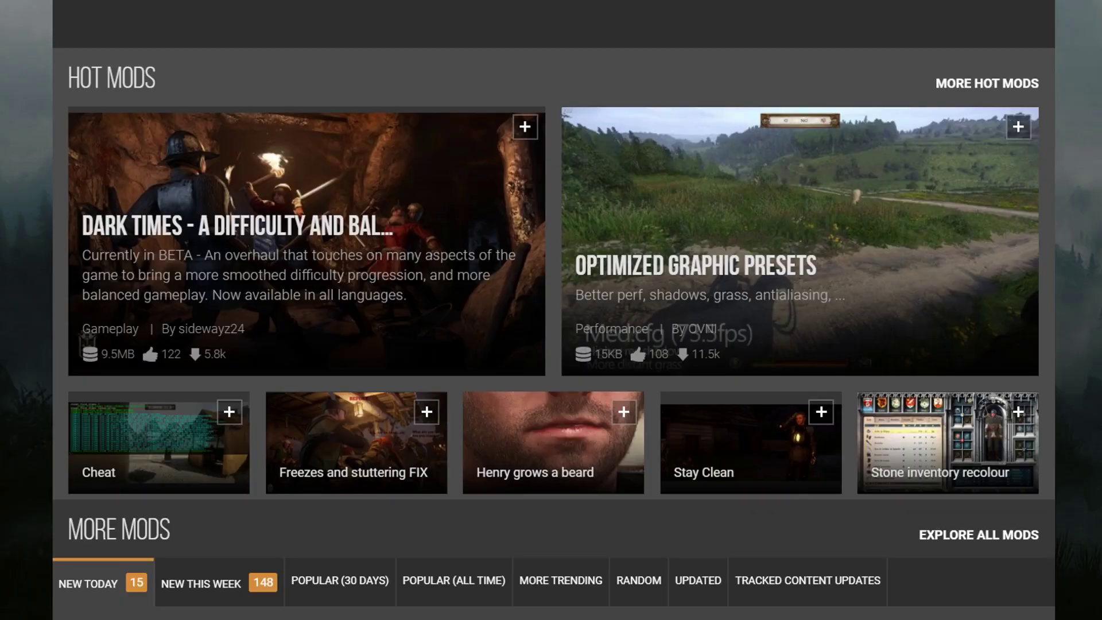
scroll(554, 310, down, 6)
scroll(554, 311, down, 1)
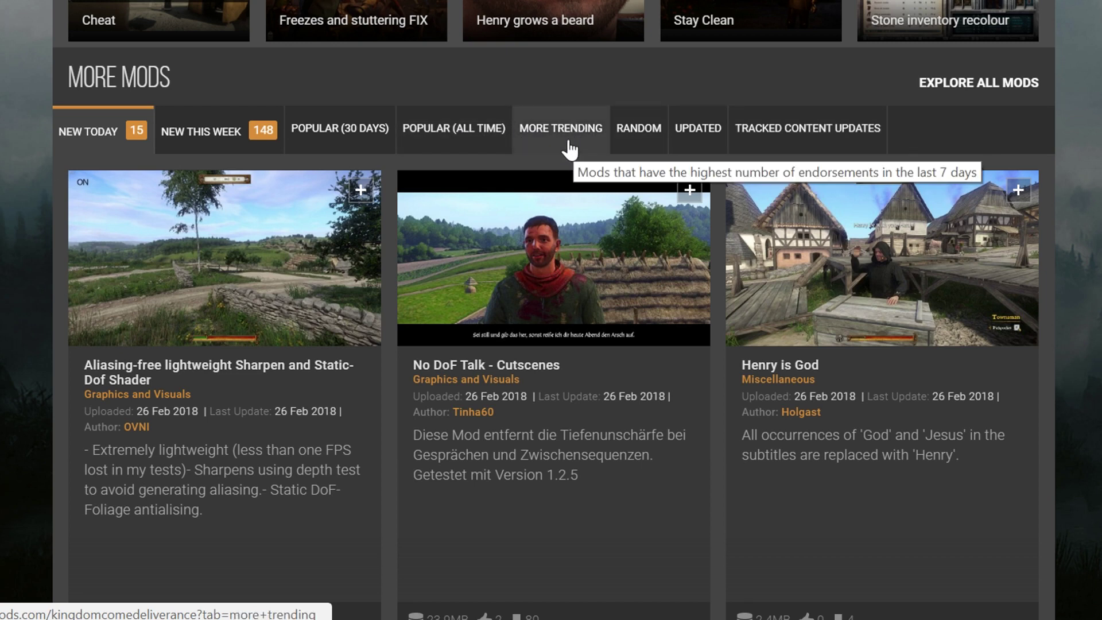
click(481, 146)
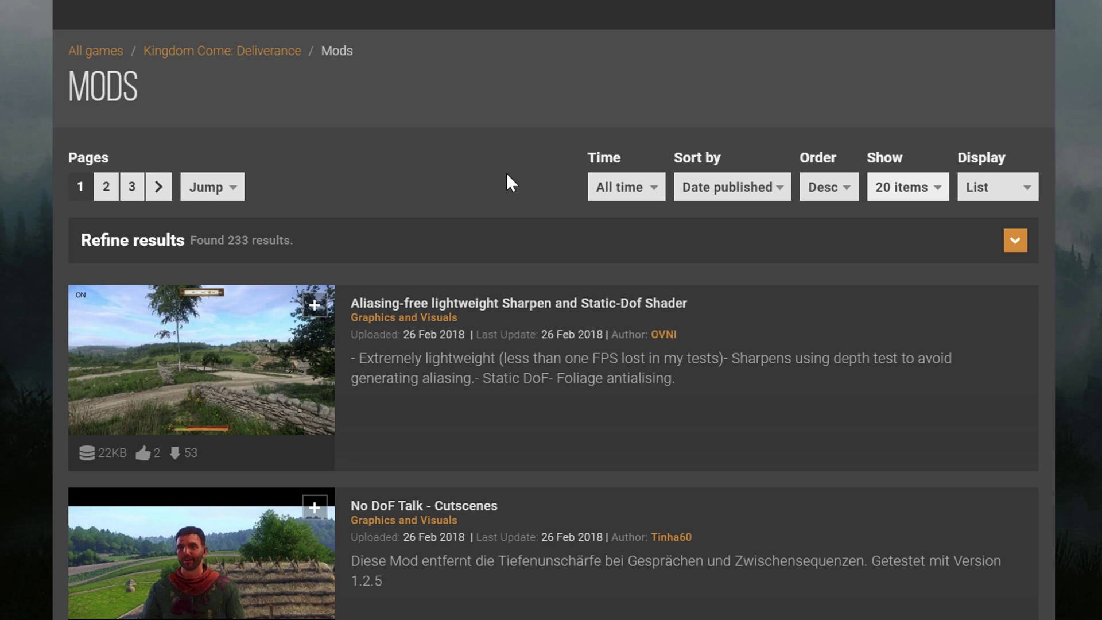
Step: Browse the 233-result Kingdom Come: Deliverance mods list to find the Unlimited Saving mod
scroll(513, 183, down, 4)
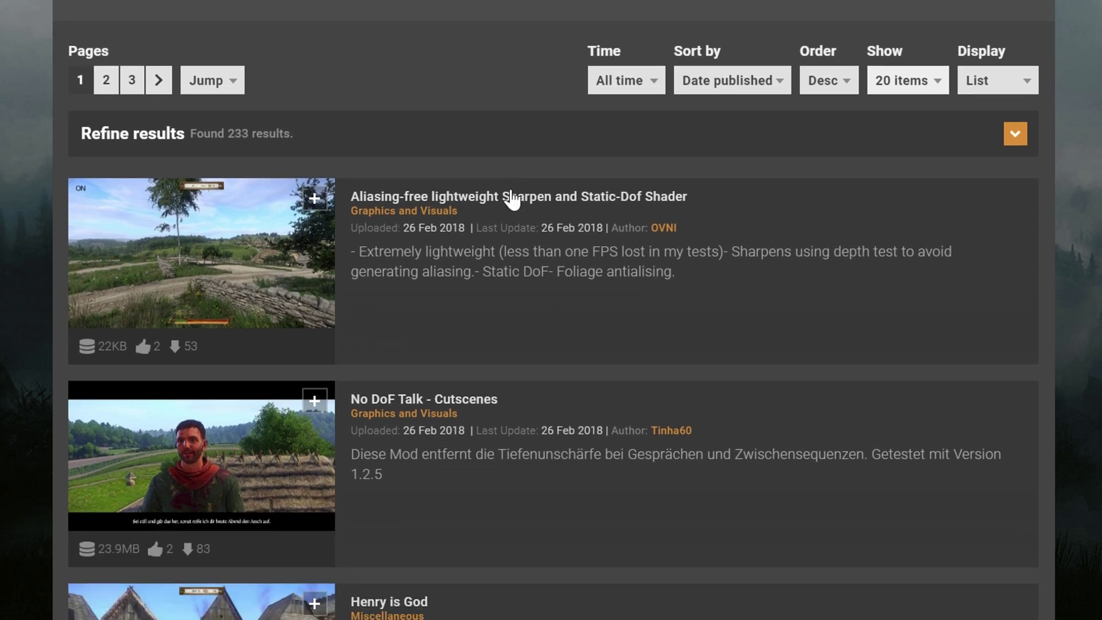
scroll(507, 199, down, 10)
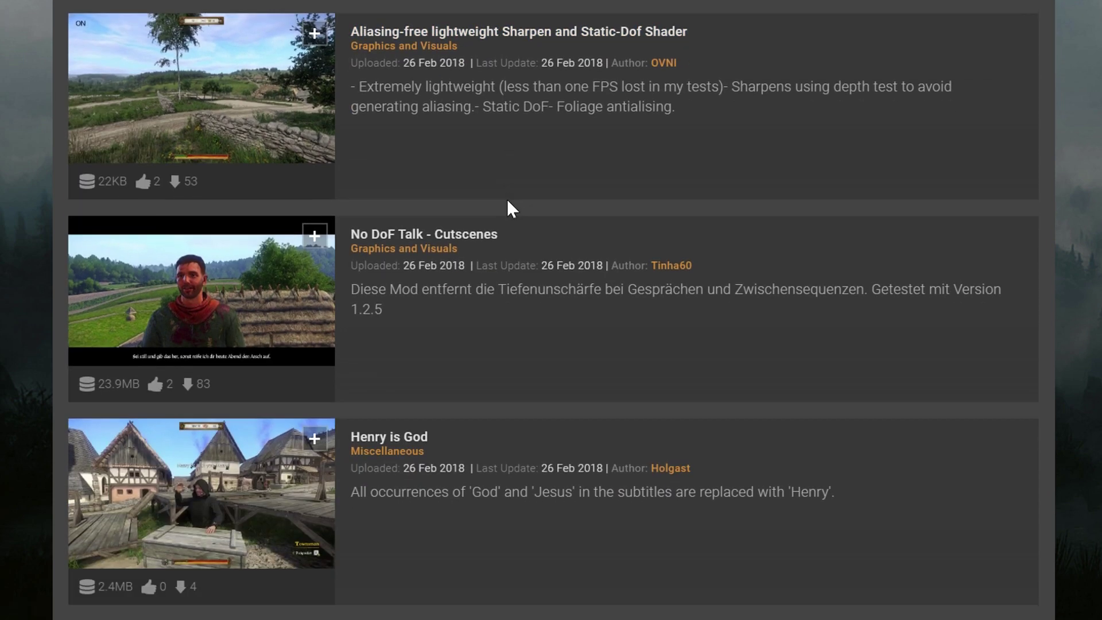
scroll(514, 198, down, 2)
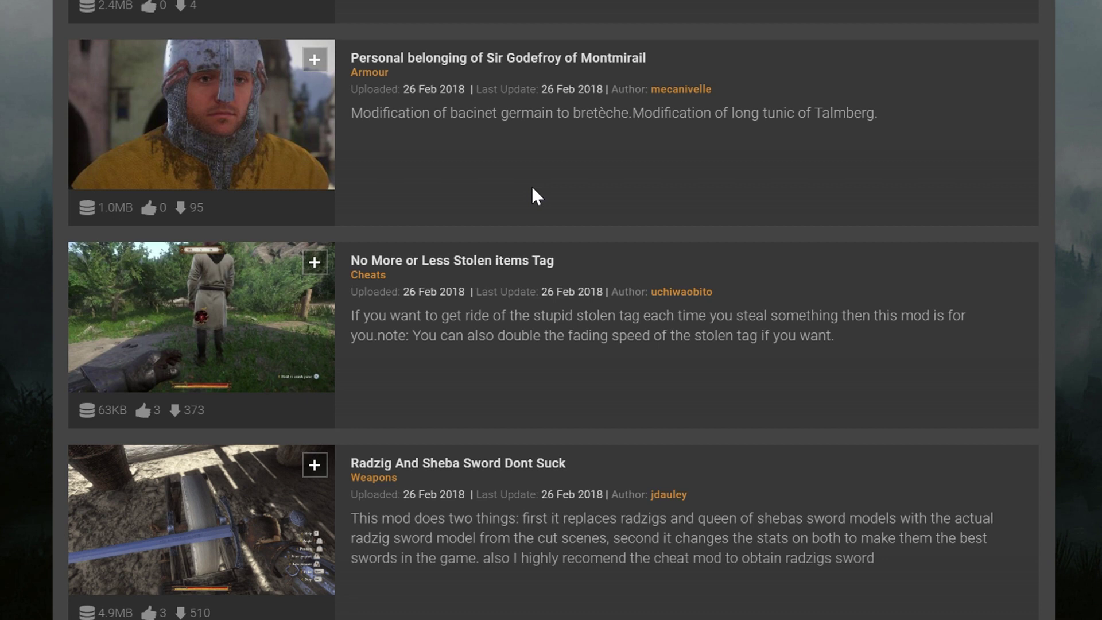
scroll(1054, 235, down, 10)
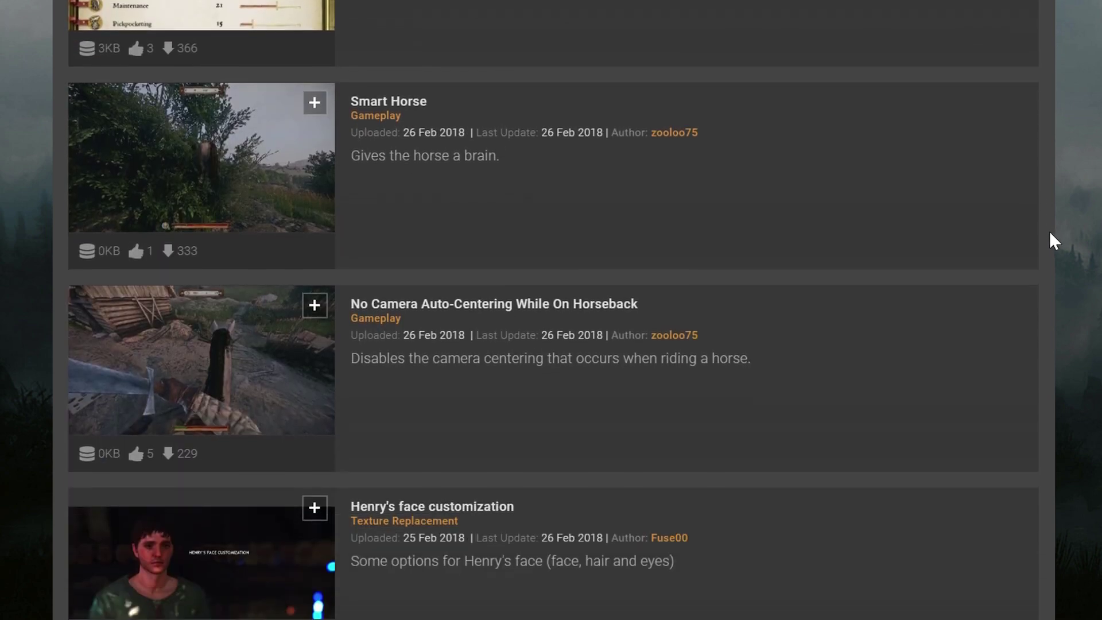
scroll(1050, 231, down, 7)
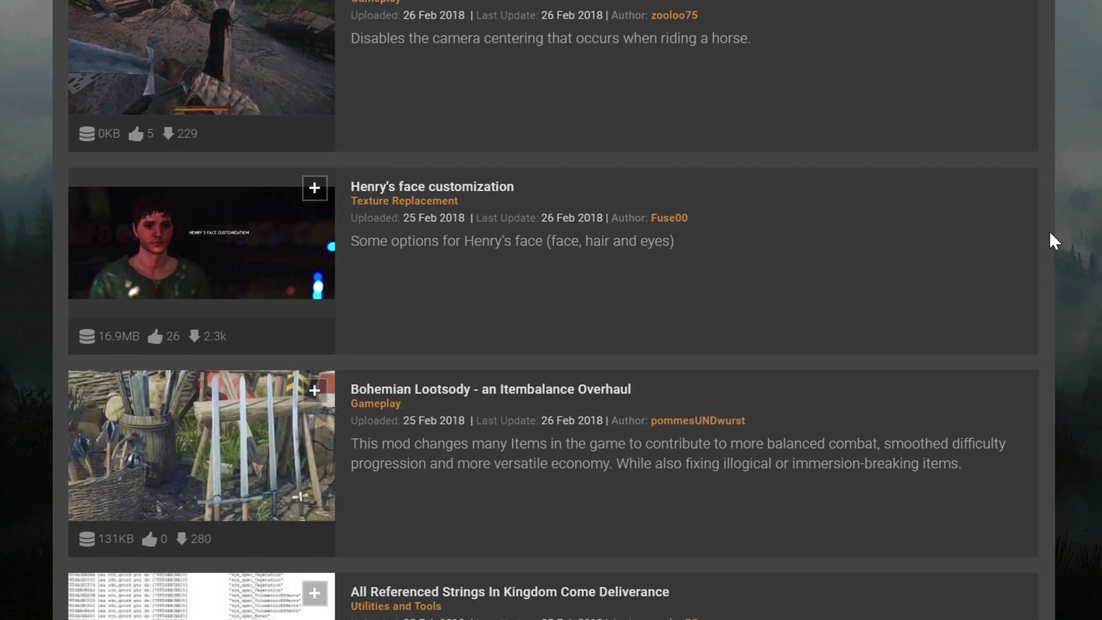
scroll(1051, 235, down, 4)
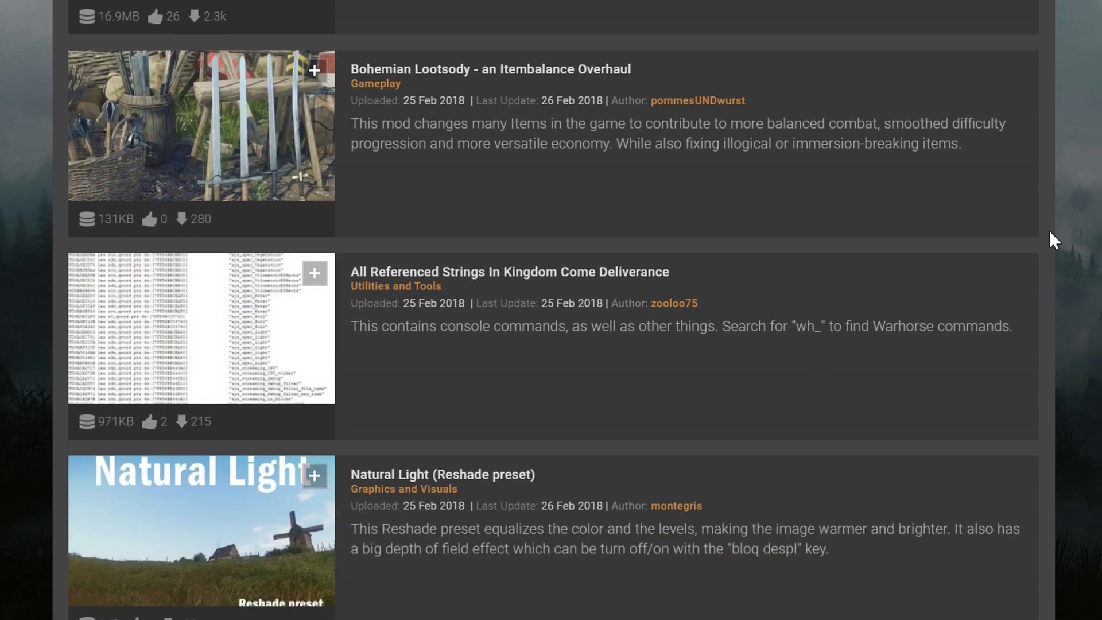
scroll(1055, 239, down, 2)
scroll(1048, 232, down, 6)
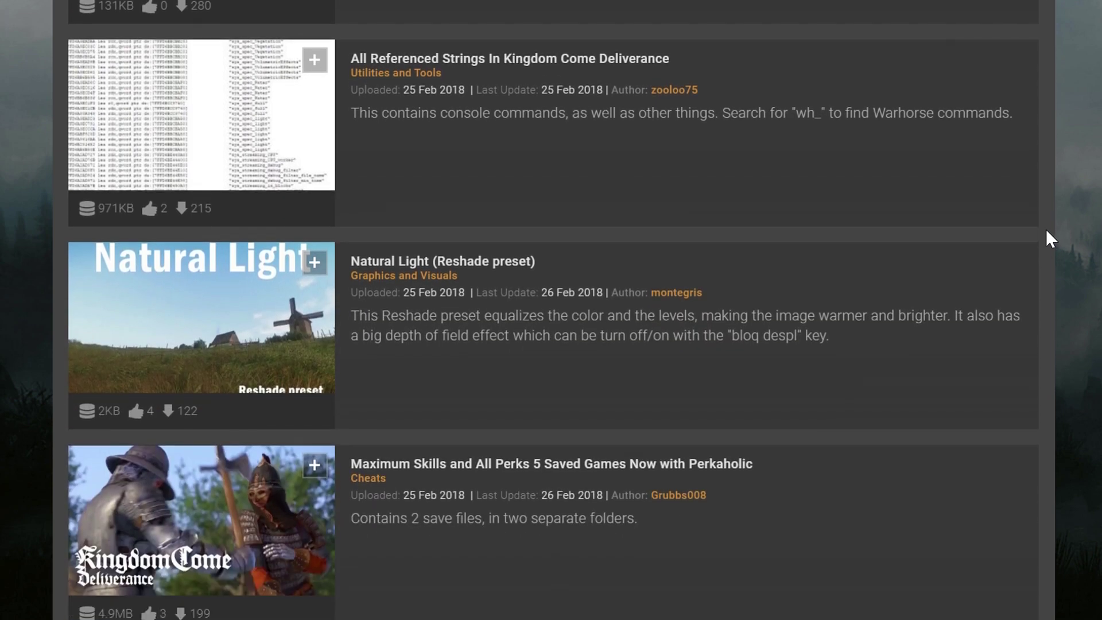
scroll(1047, 230, down, 4)
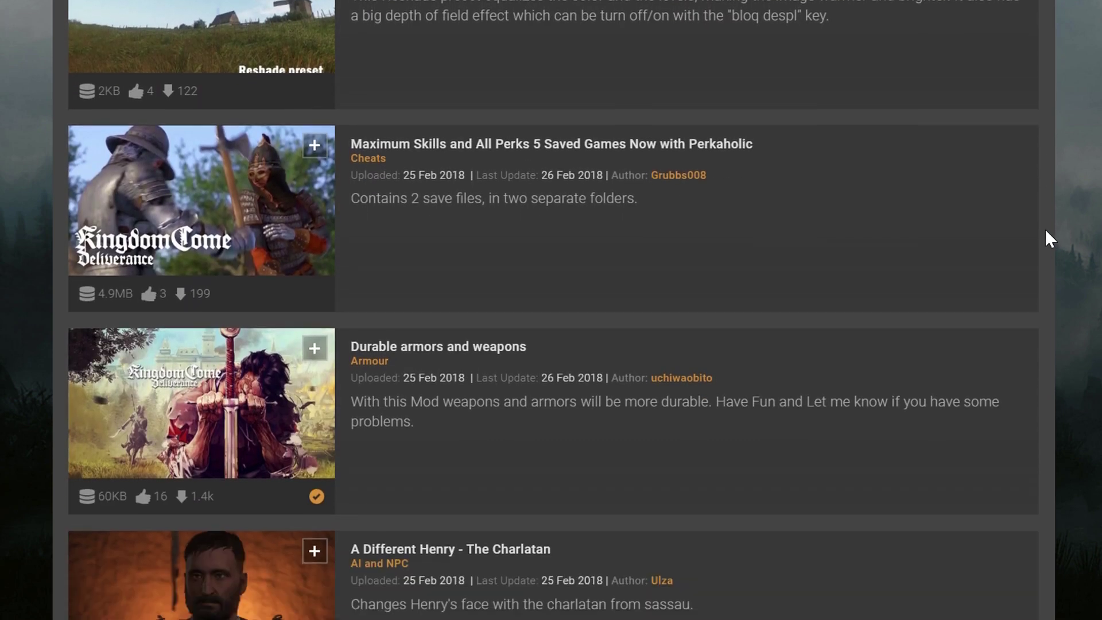
scroll(1044, 229, up, 2)
scroll(579, 483, down, 1)
scroll(885, 430, down, 3)
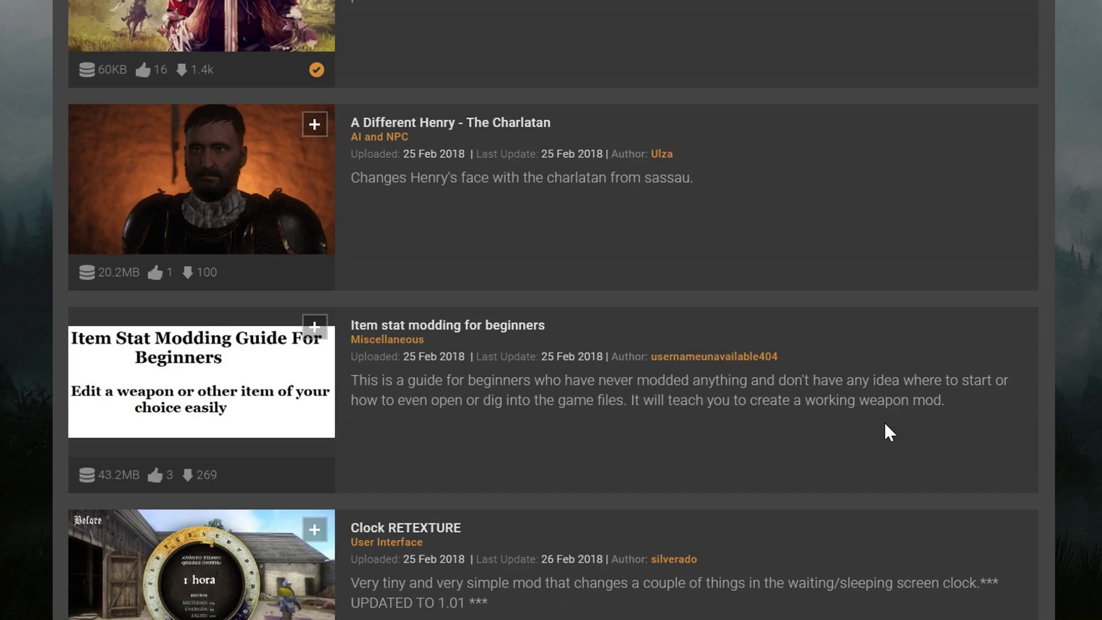
scroll(888, 423, up, 1)
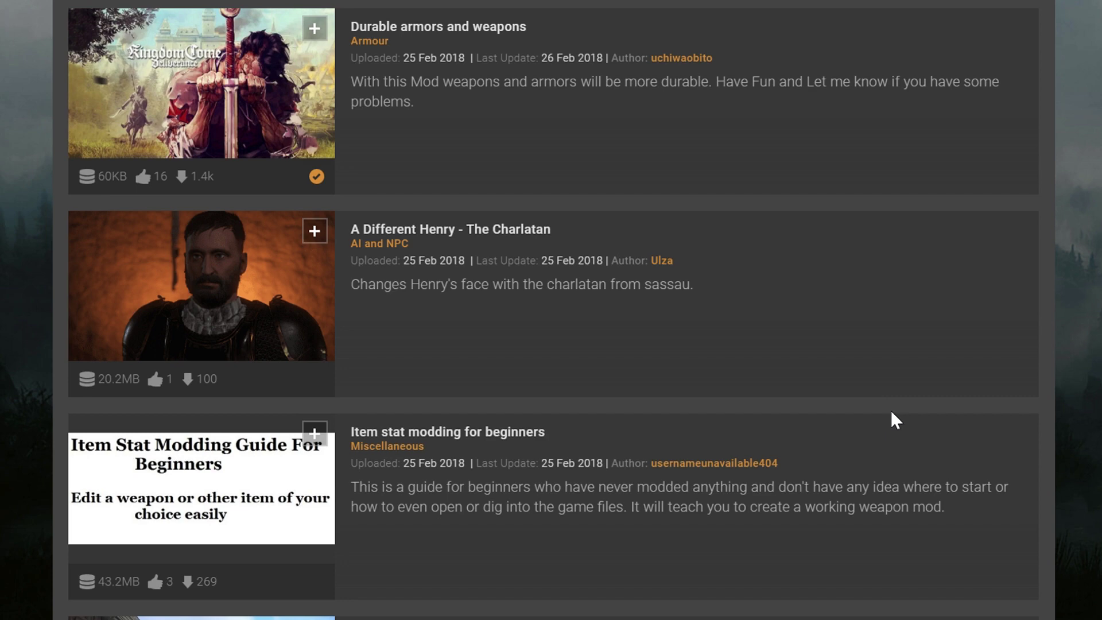
scroll(1090, 370, up, 4)
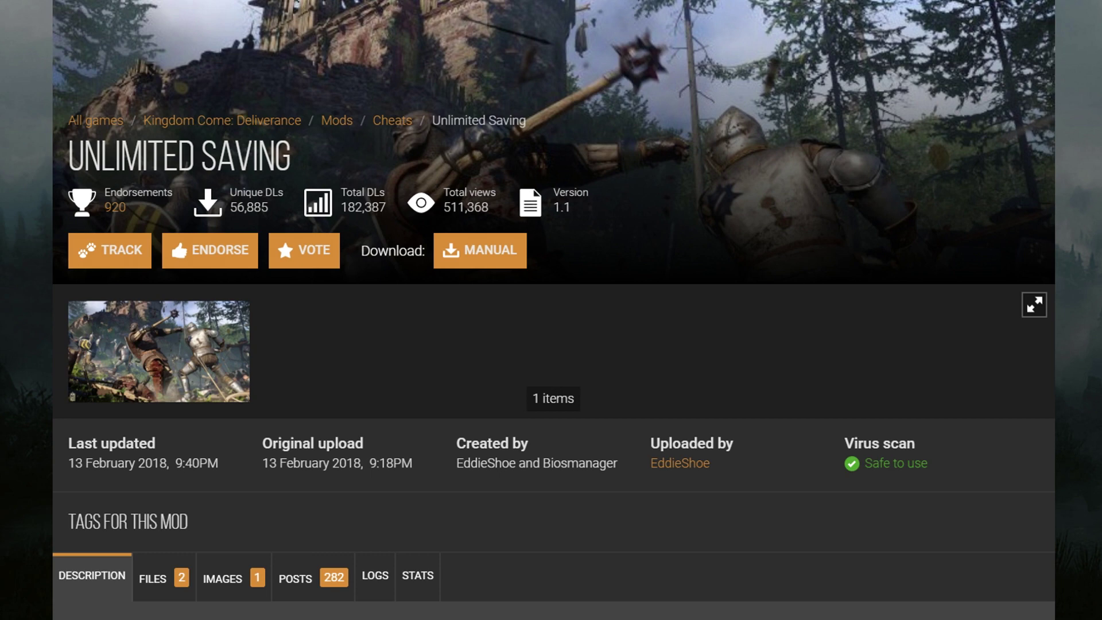
scroll(551, 310, down, 7)
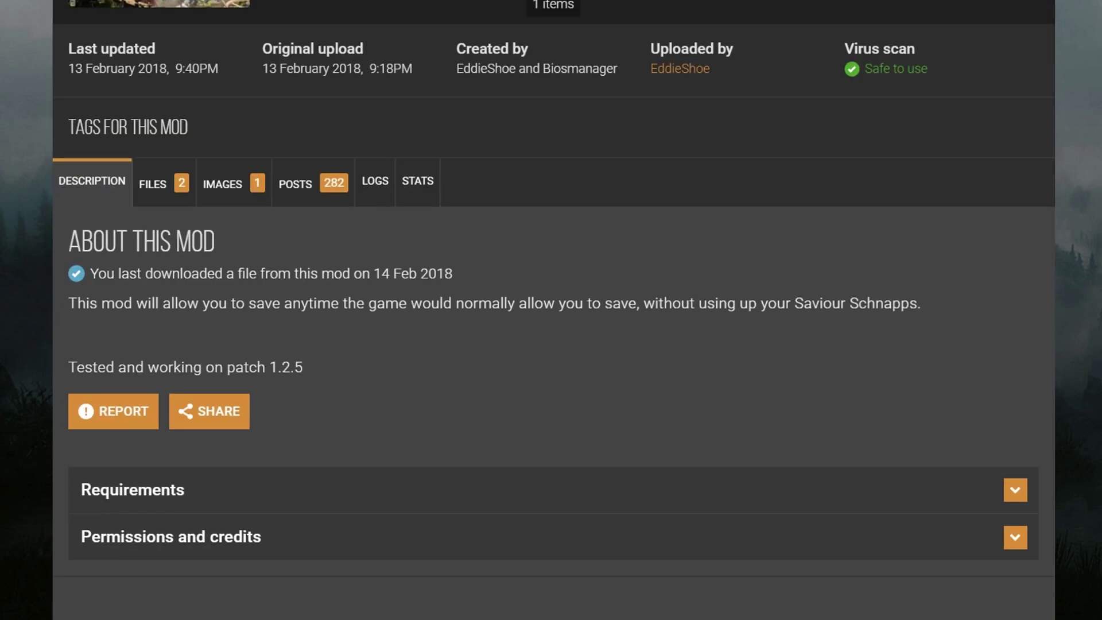
scroll(551, 311, down, 8)
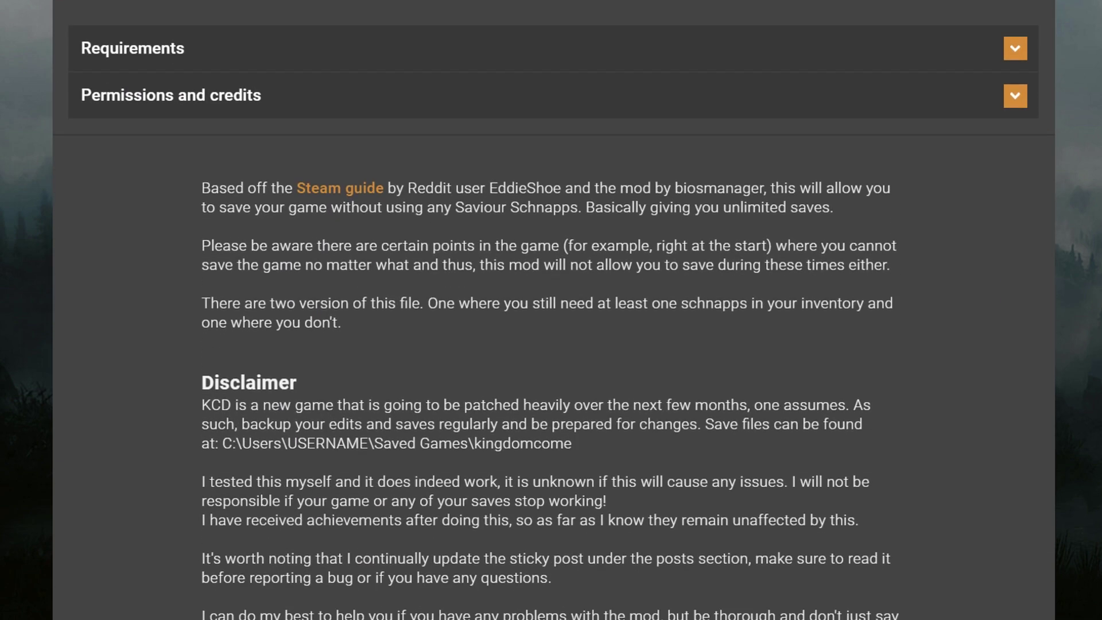
scroll(552, 311, down, 2)
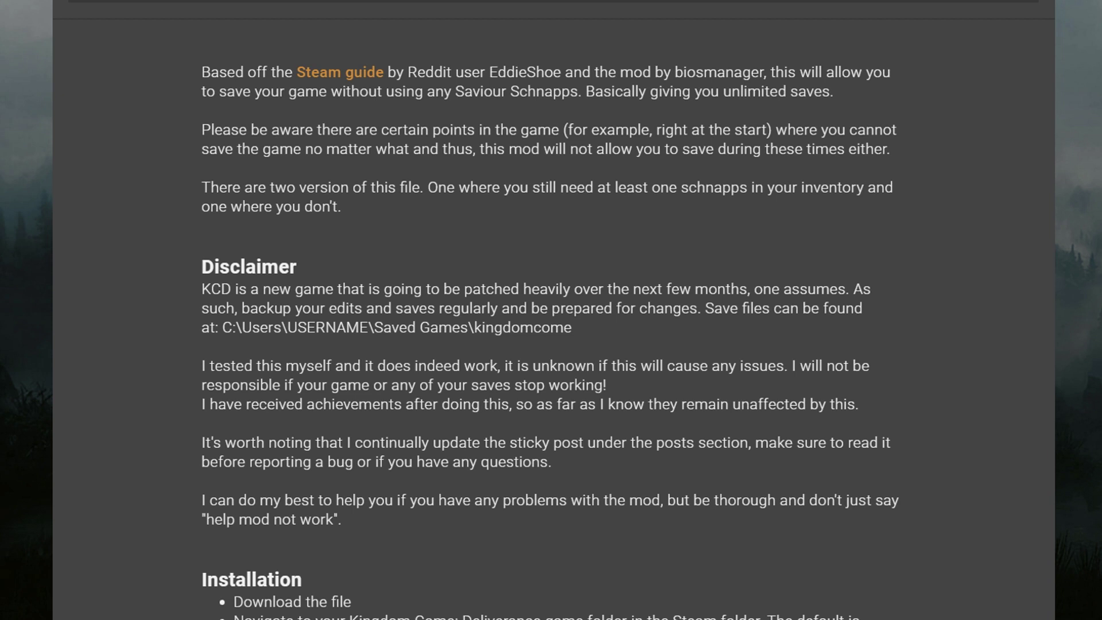
scroll(552, 310, down, 1)
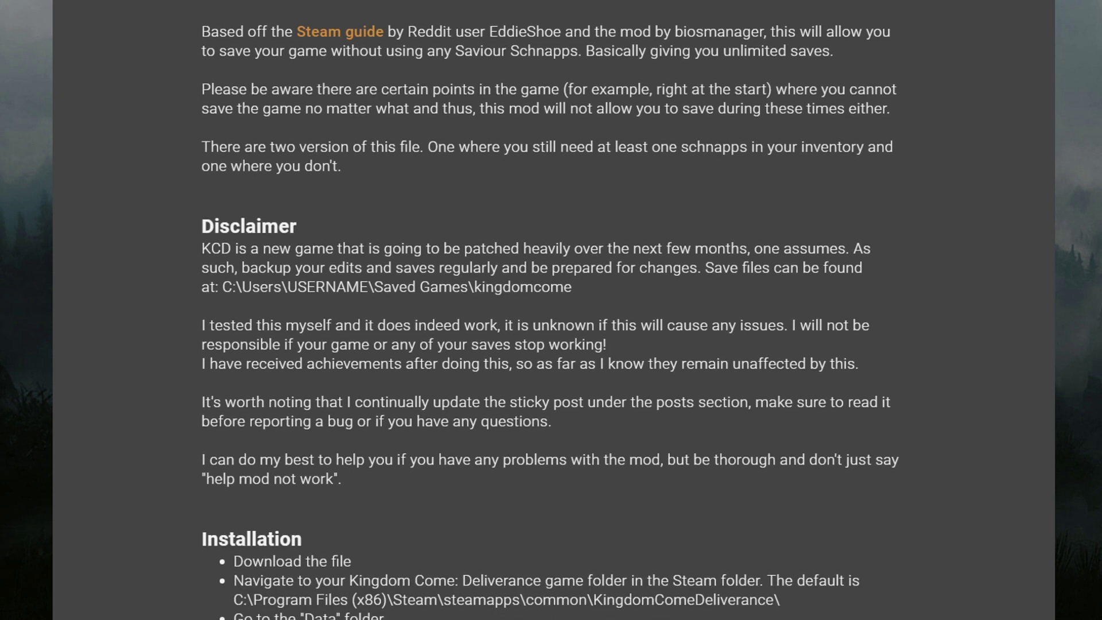
scroll(552, 310, up, 2)
scroll(551, 310, down, 1)
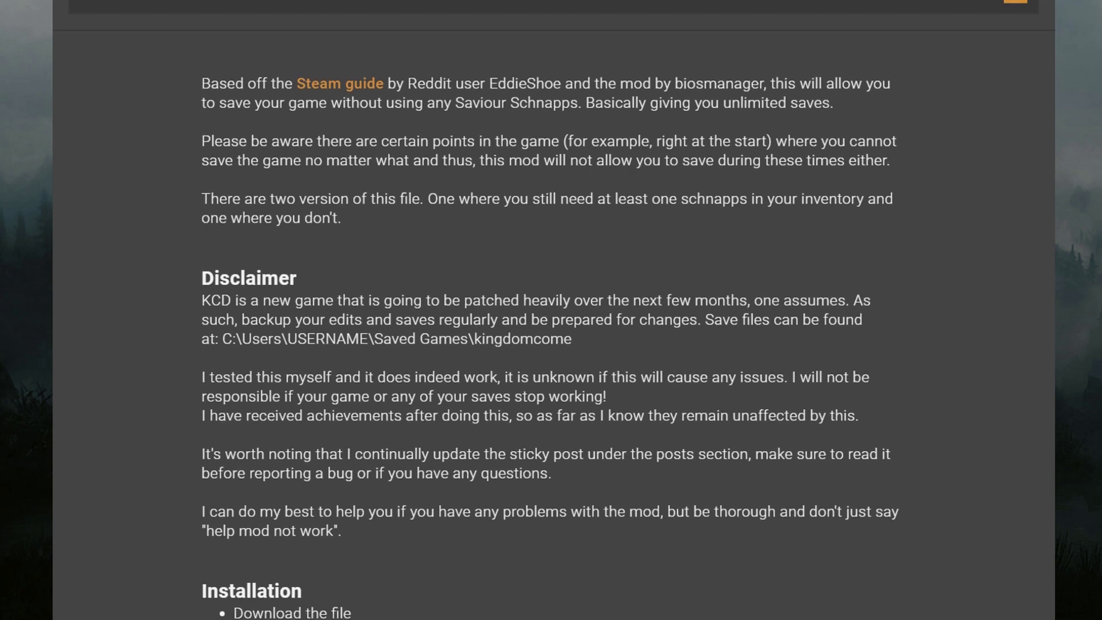
scroll(552, 310, down, 4)
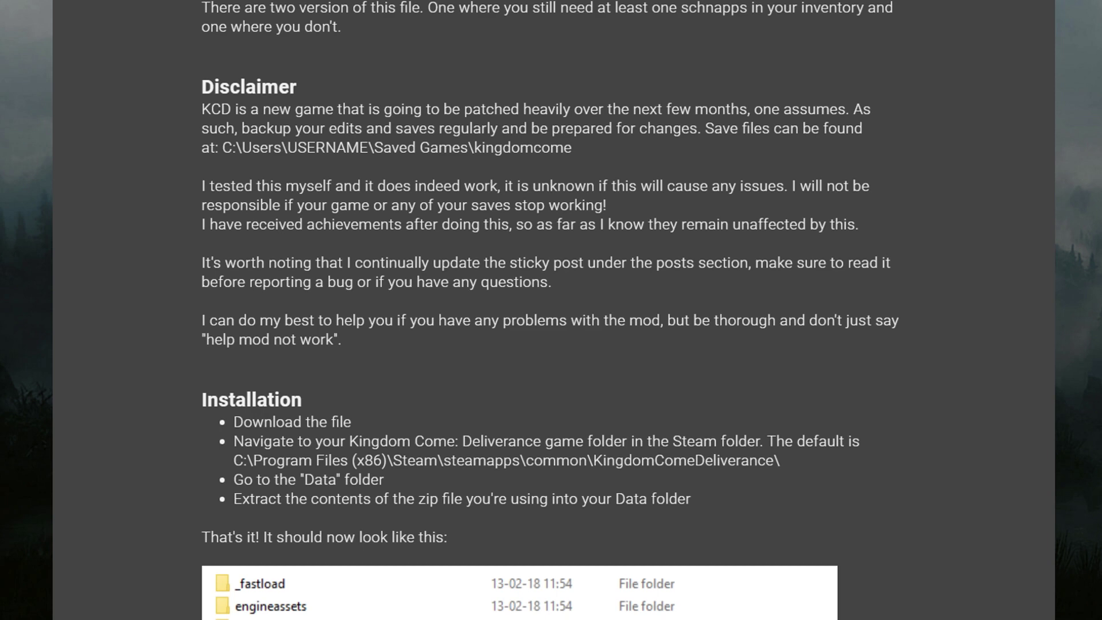
scroll(552, 310, down, 1)
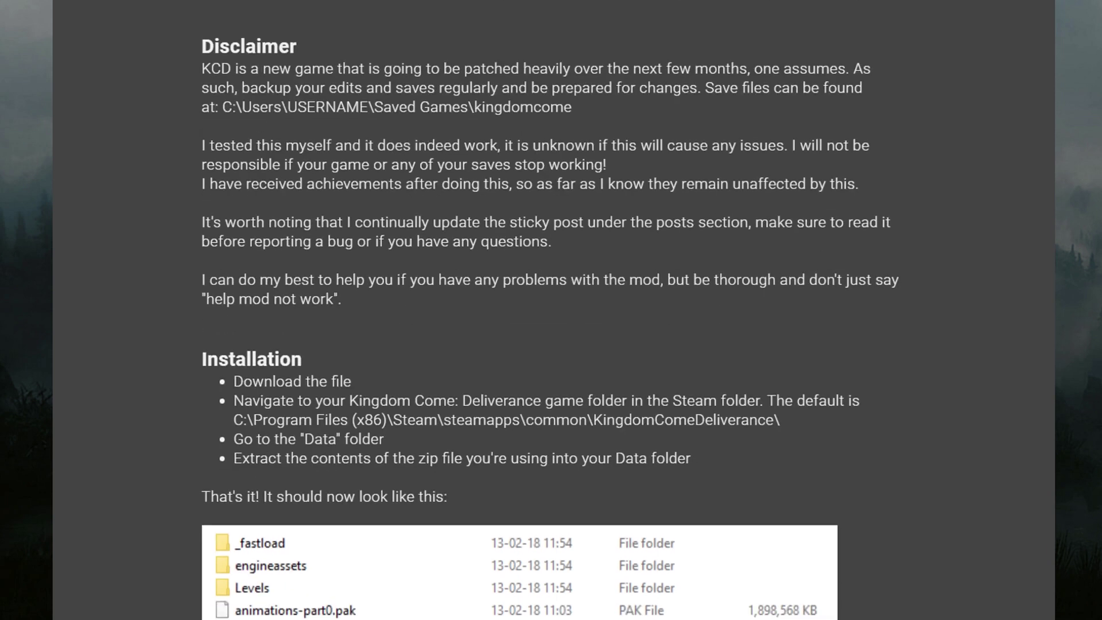
scroll(551, 311, down, 1)
scroll(551, 310, up, 1)
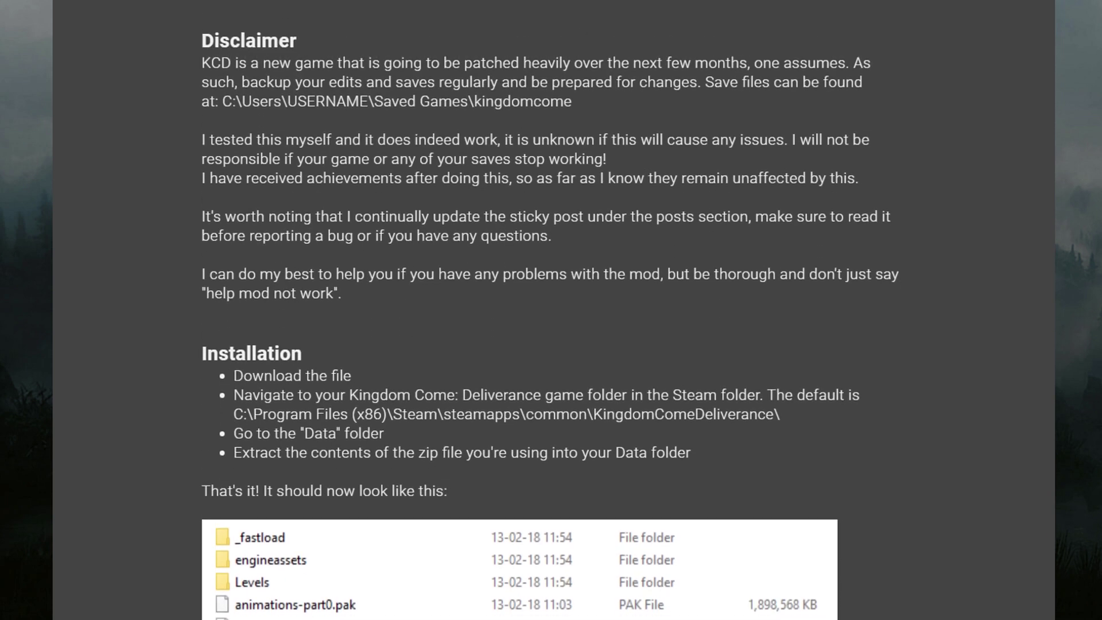
scroll(552, 310, down, 1)
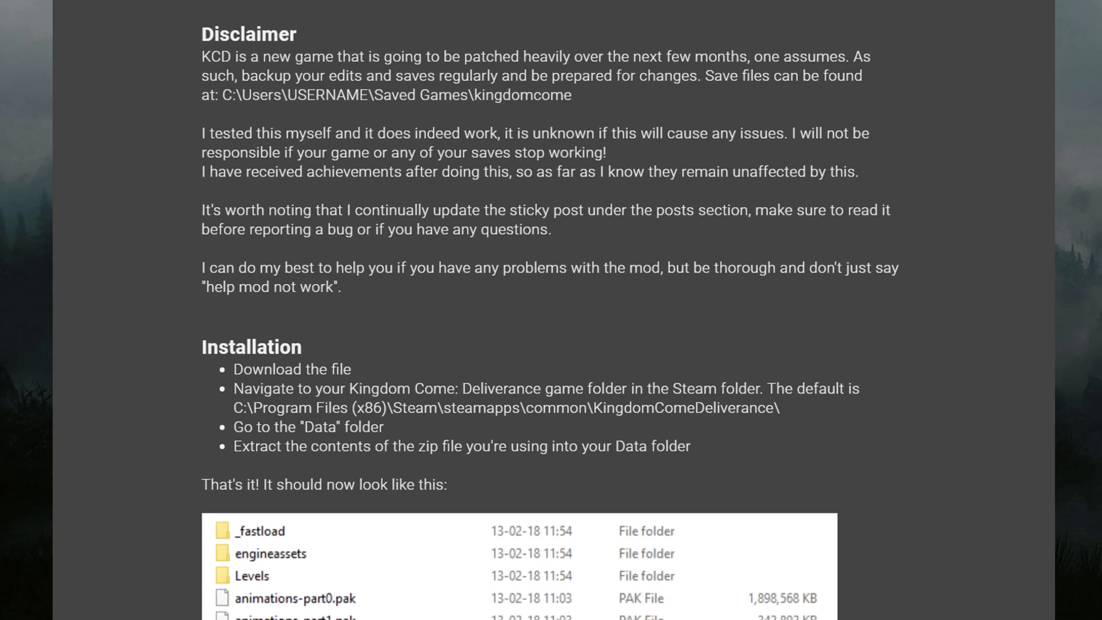
scroll(552, 310, up, 10)
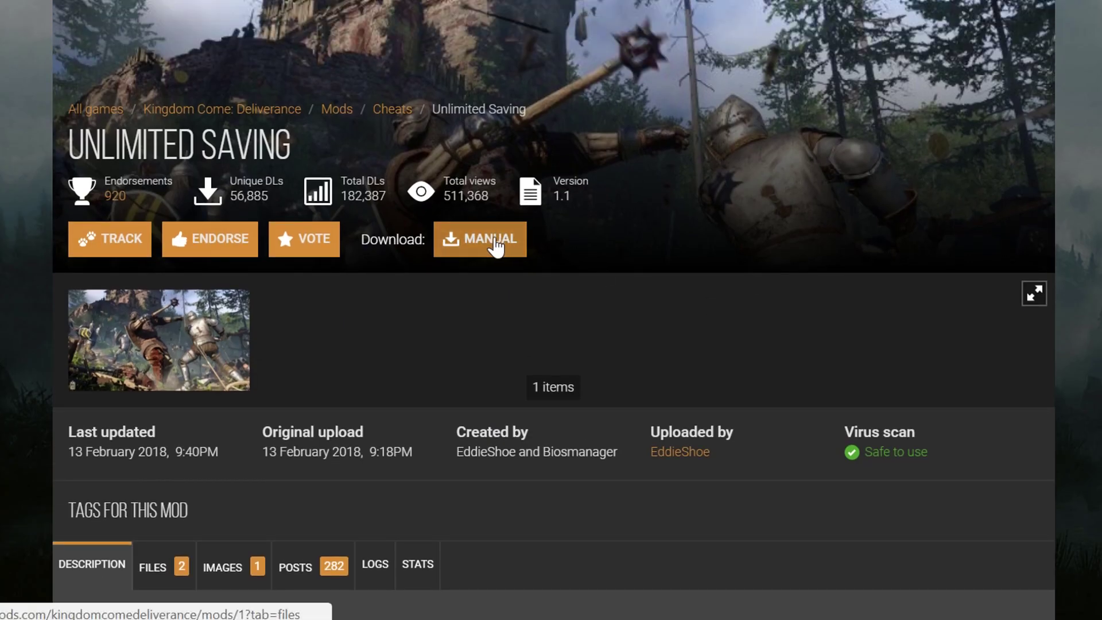
click(493, 241)
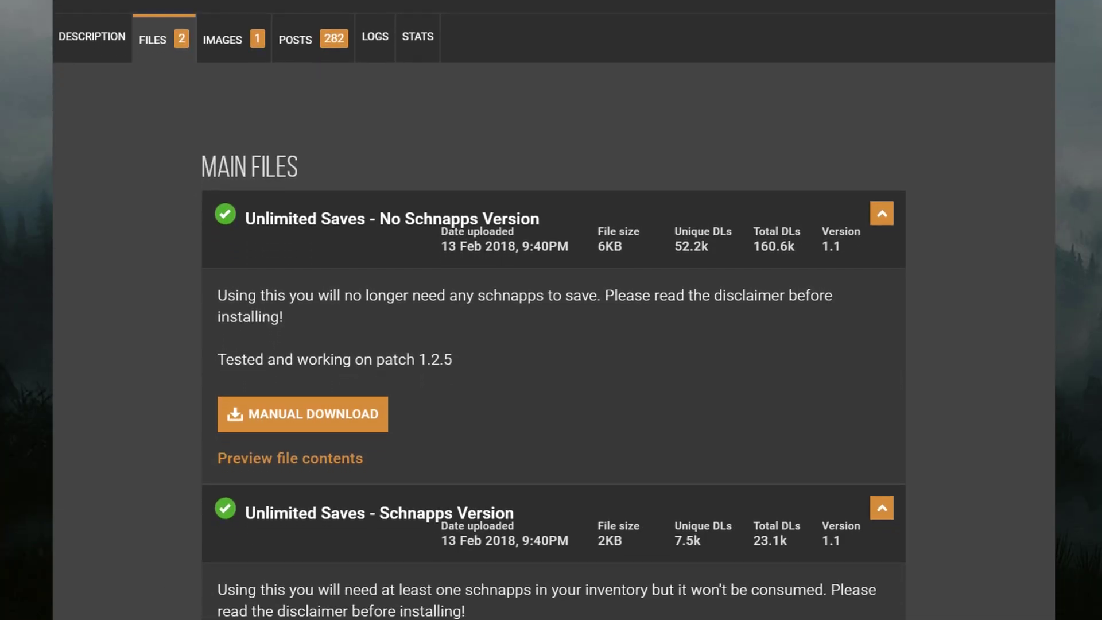
Step: Manually download the Unlimited Saves - No Schnapps Version zip from the mod's Files tab
scroll(554, 310, down, 1)
scroll(554, 311, down, 2)
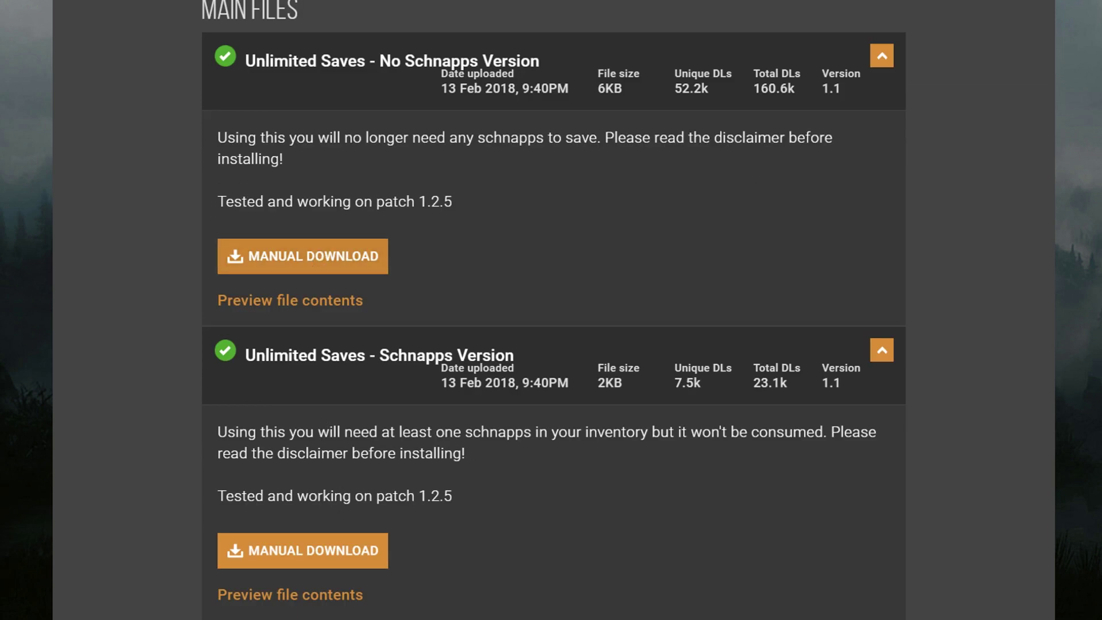
click(338, 270)
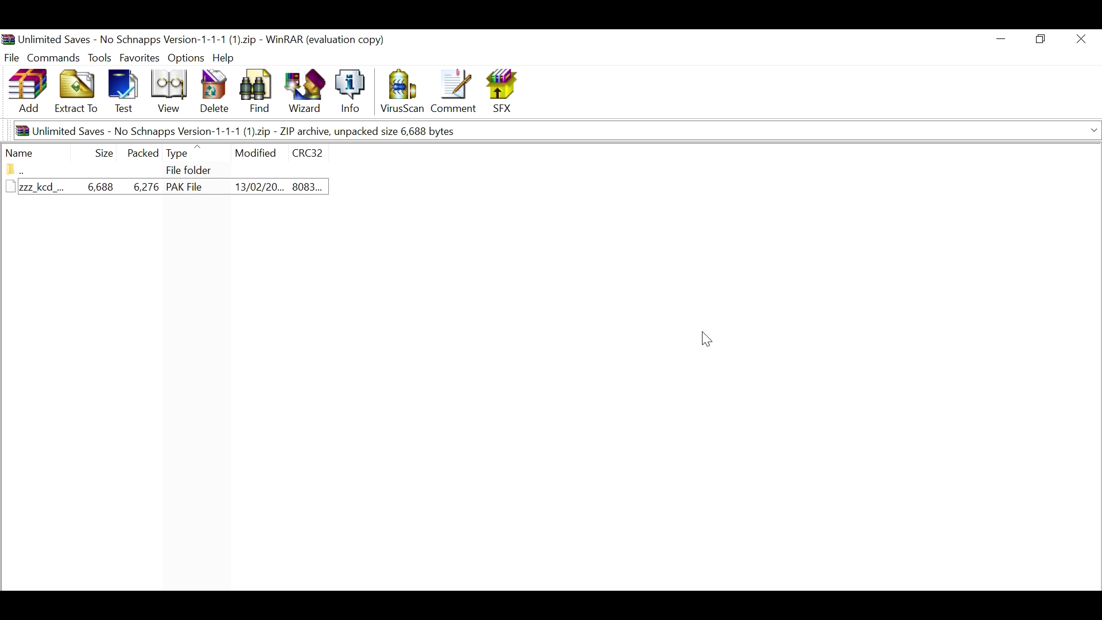
Step: Select the zzz_kcd_ PAK file inside the Unlimited Saves archive in WinRAR
click(191, 191)
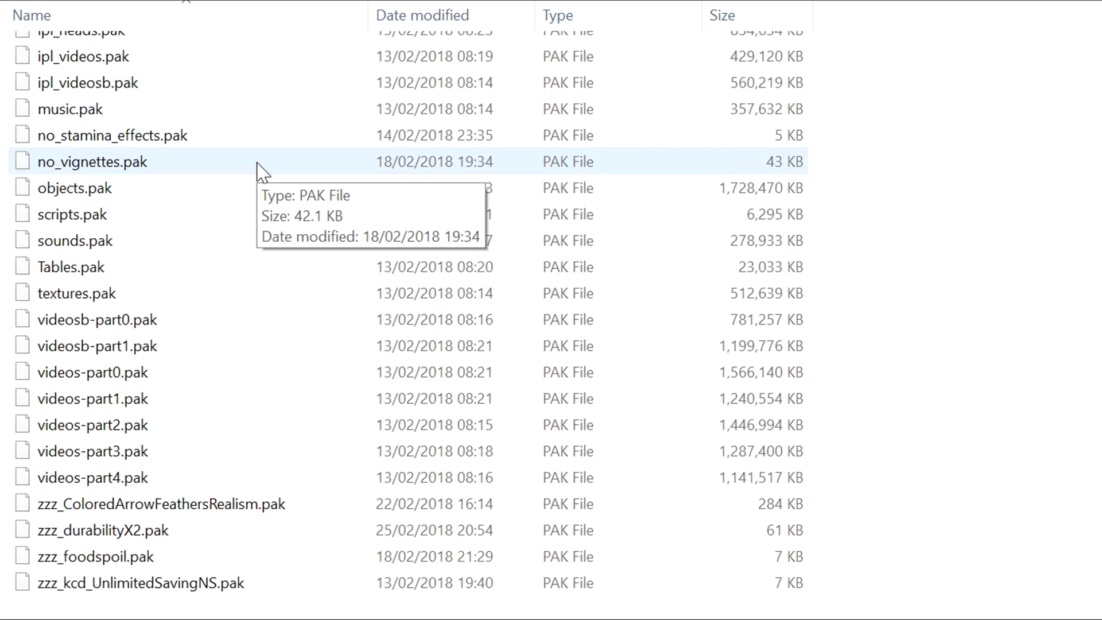
Step: Drag zzz_kcd_UnlimitedSavingNS.pak from WinRAR into the game's Data folder, bringing up the replace prompt
scroll(532, 225, down, 2)
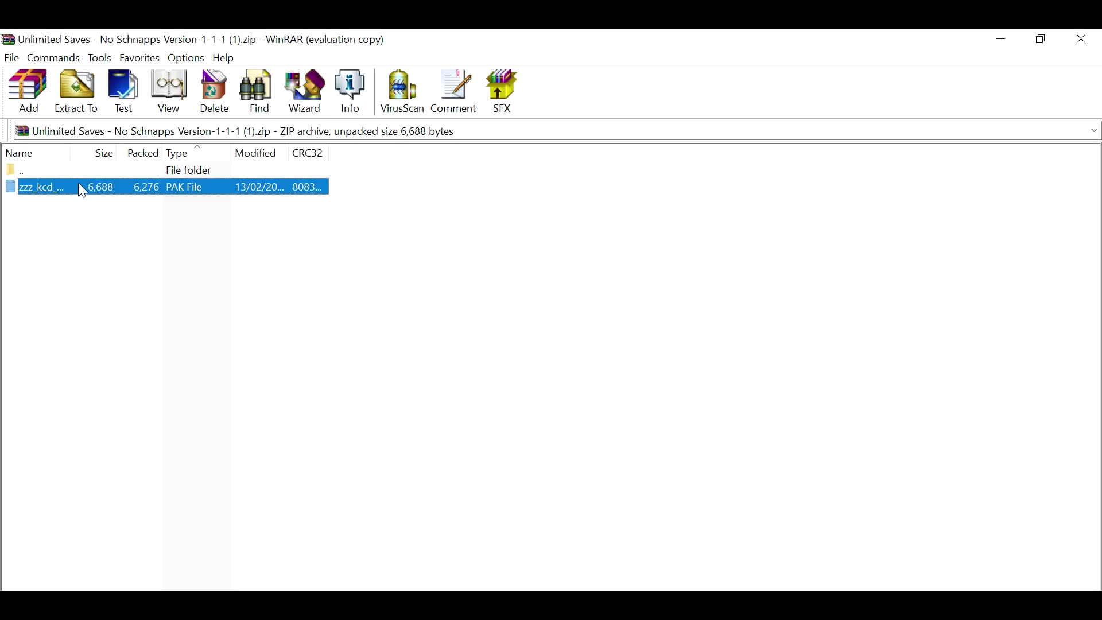
drag(79, 183, 508, 603)
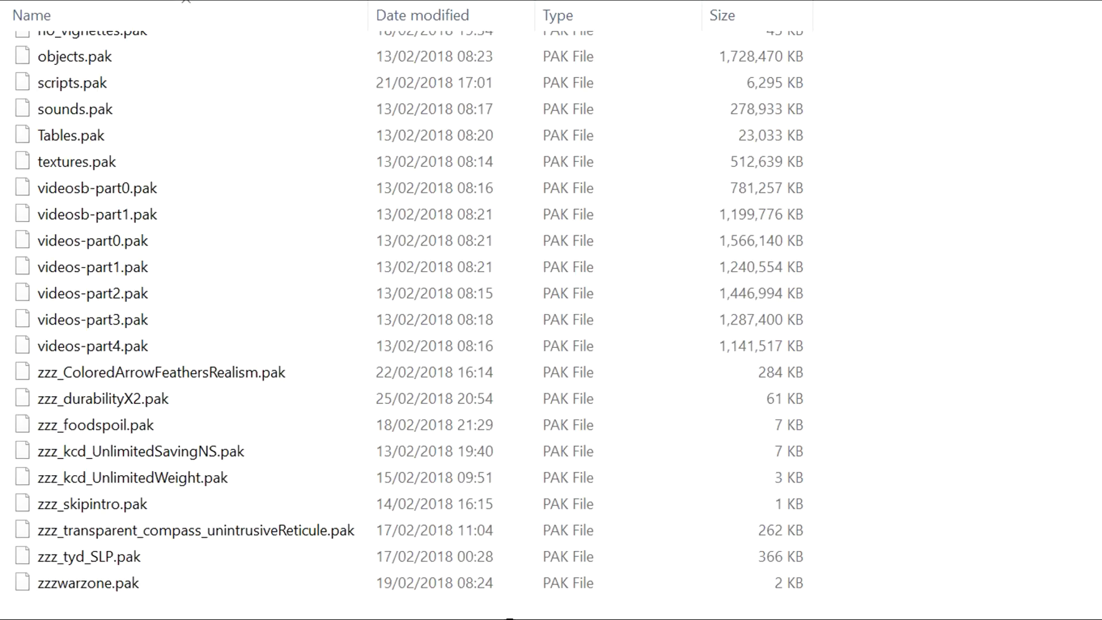
drag(509, 618, 1027, 381)
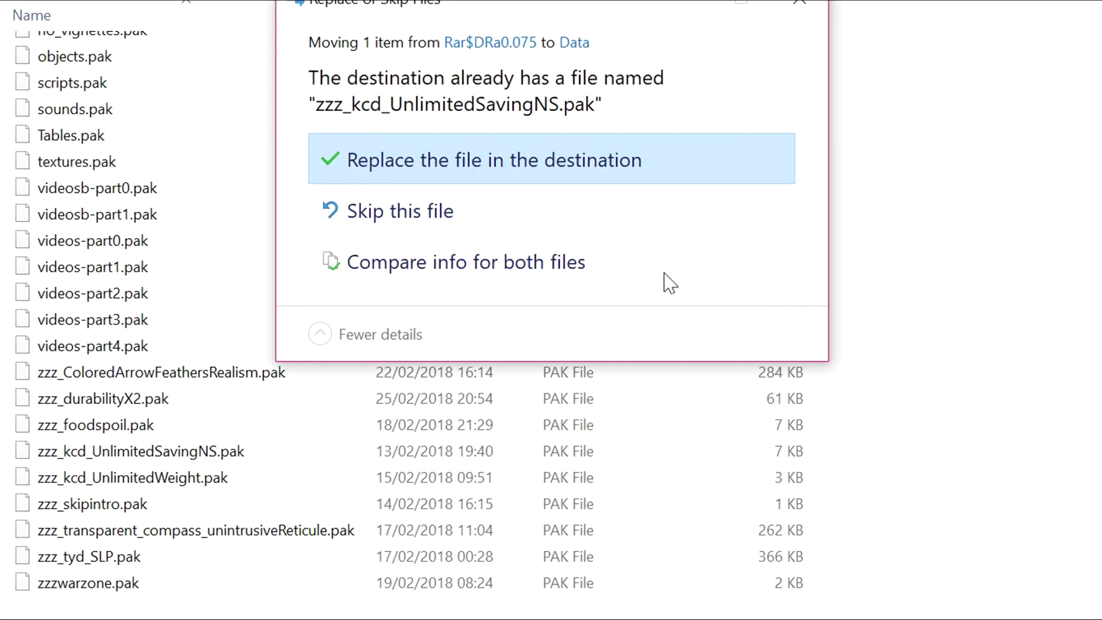
drag(585, 14, 531, 123)
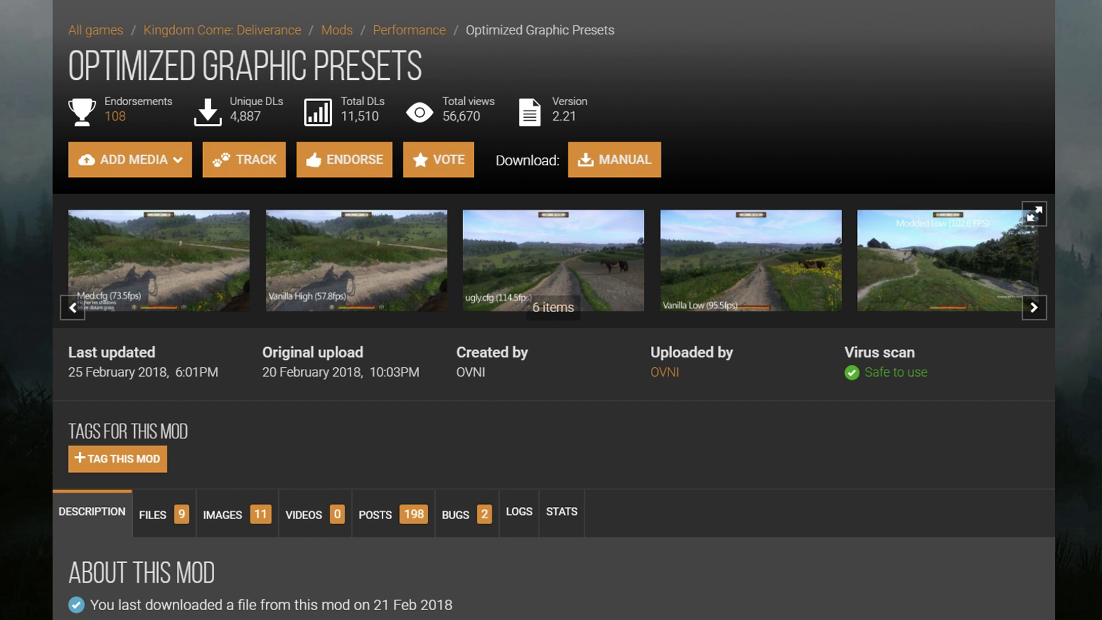
Step: Start a manual download of the Optimized Graphic Presets mod from its Nexus Mods page
scroll(1042, 221, down, 2)
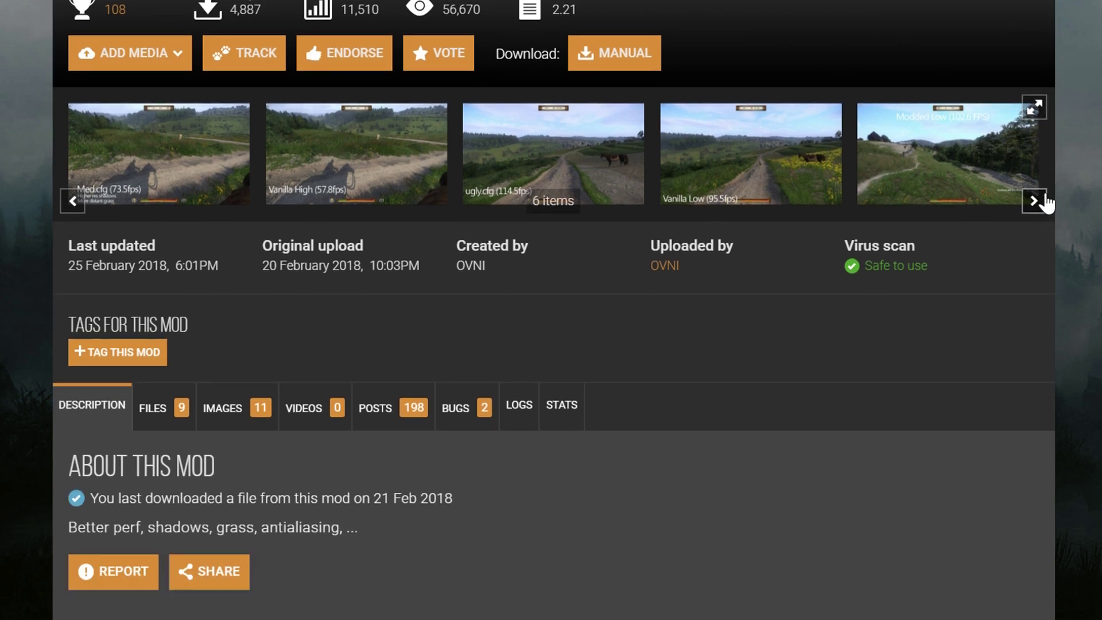
scroll(1046, 203, up, 2)
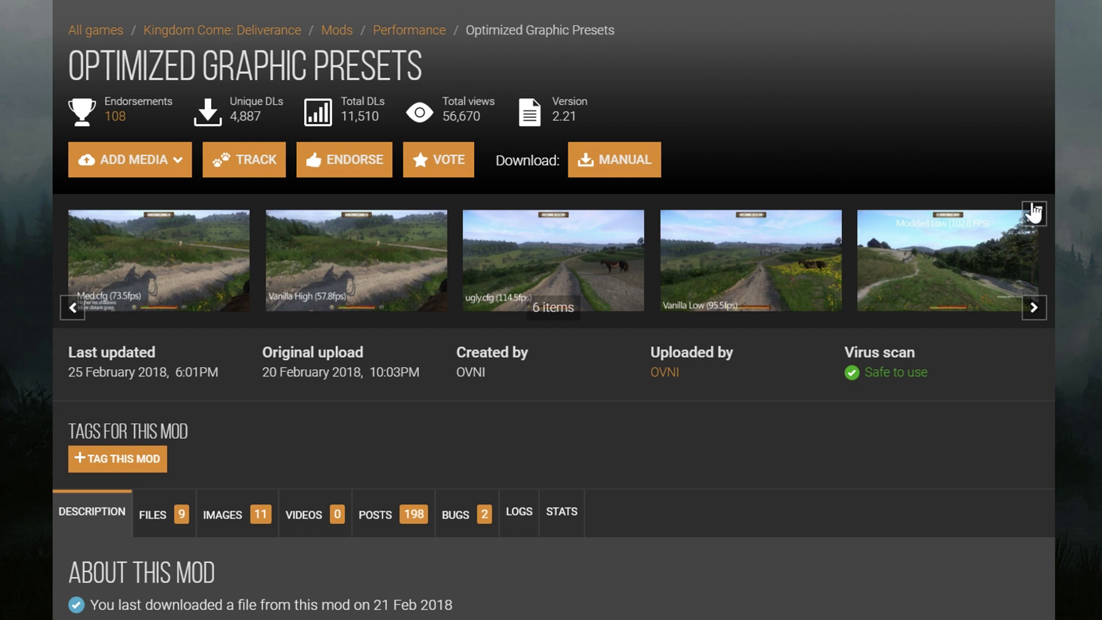
click(618, 167)
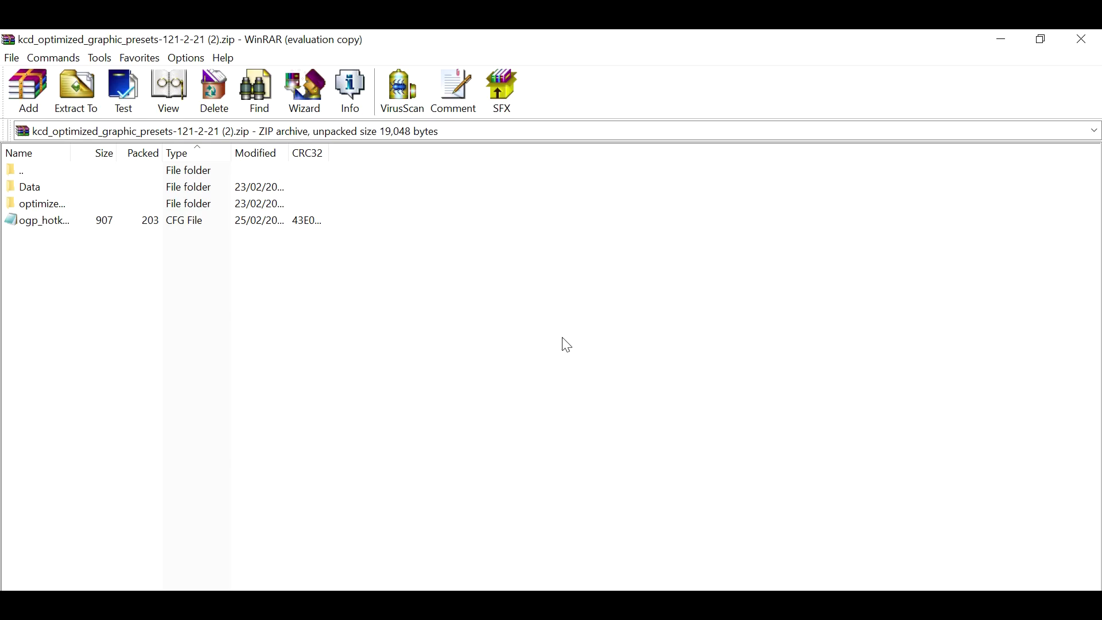
Step: Extract the presets PAK from the archive's Data folder, then open optimized_graphic_presets and its readme.txt
double_click(38, 189)
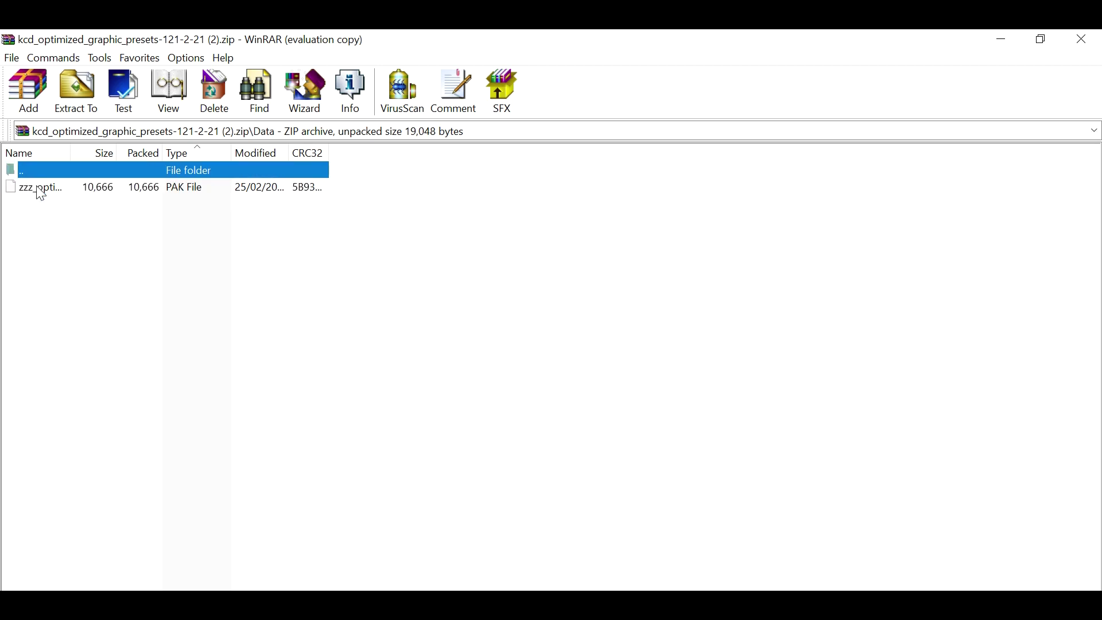
drag(52, 196, 515, 588)
key(BackSpace)
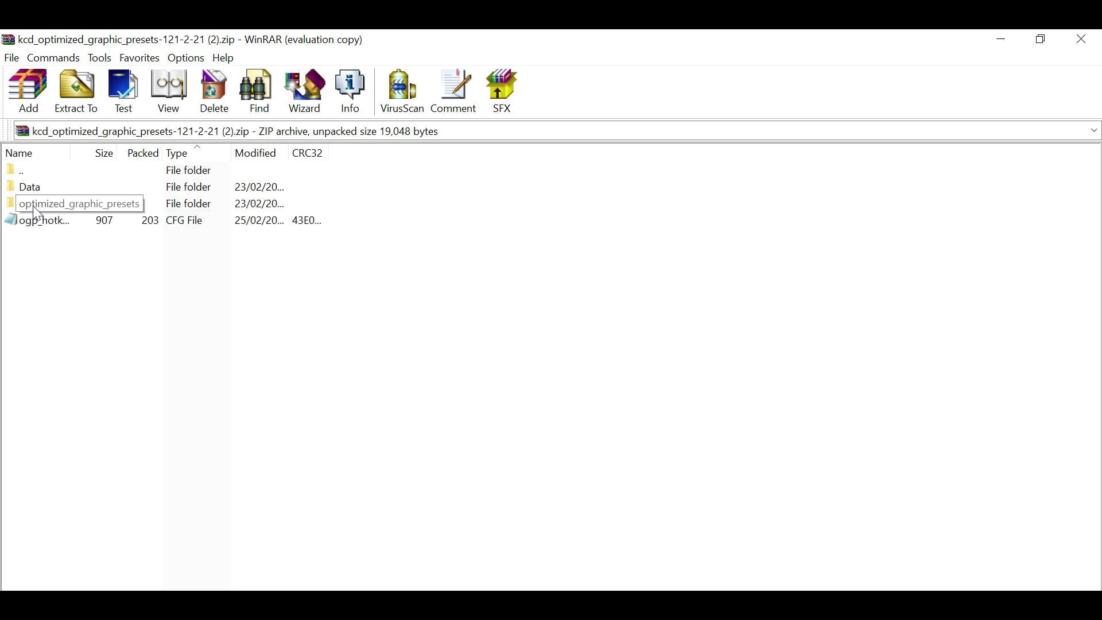
double_click(32, 206)
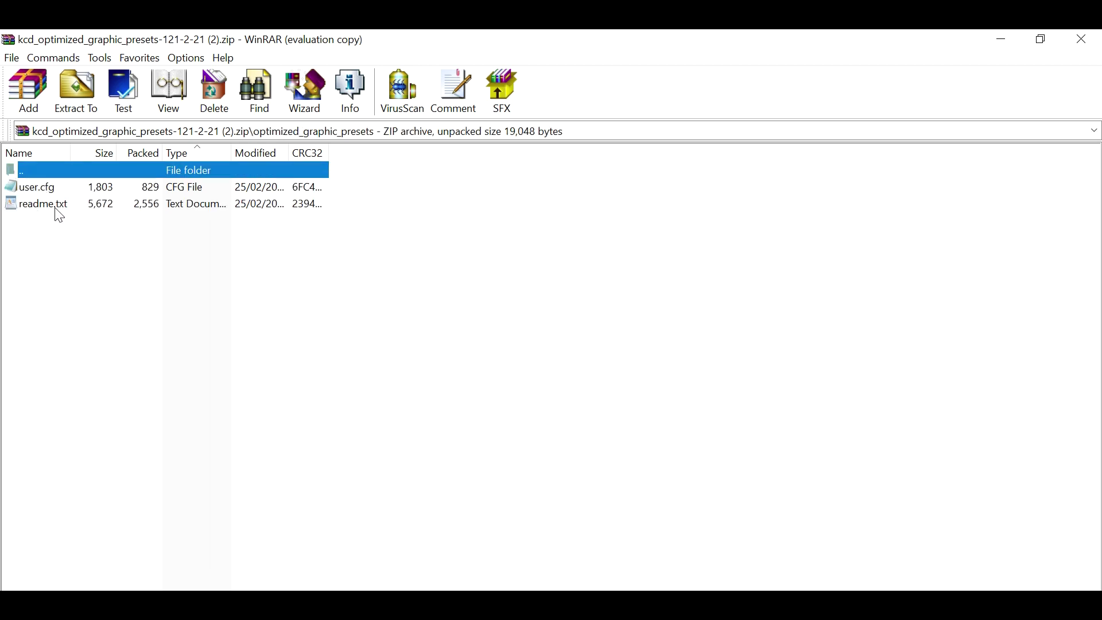
double_click(58, 207)
Step: Read the readme's Installation section in WordPad, then close WordPad with Alt+F4
scroll(261, 288, down, 4)
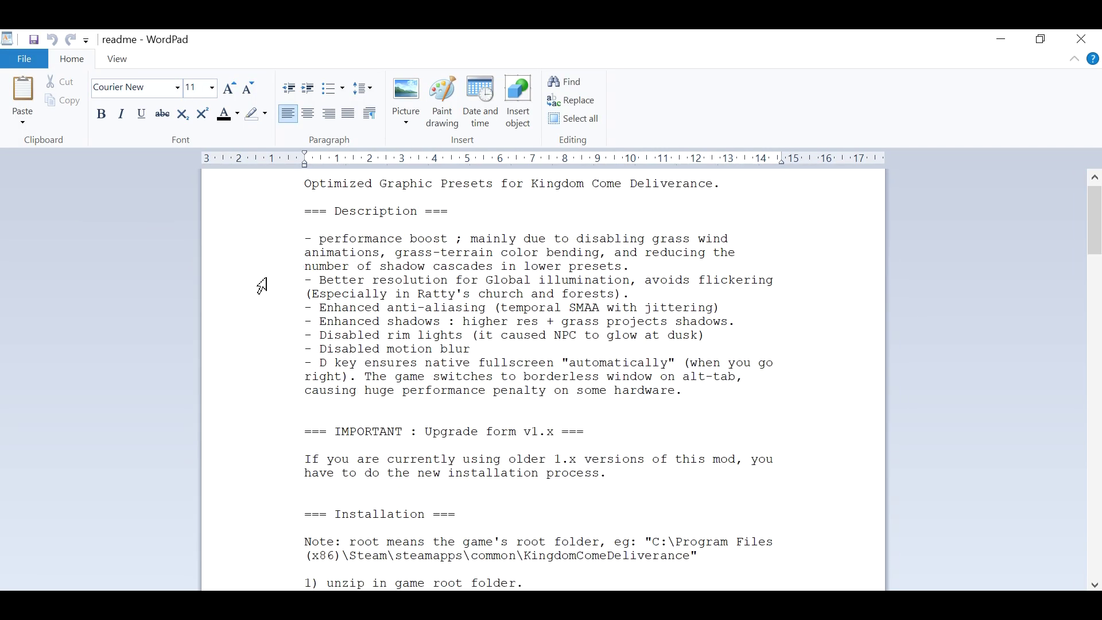
scroll(263, 287, down, 2)
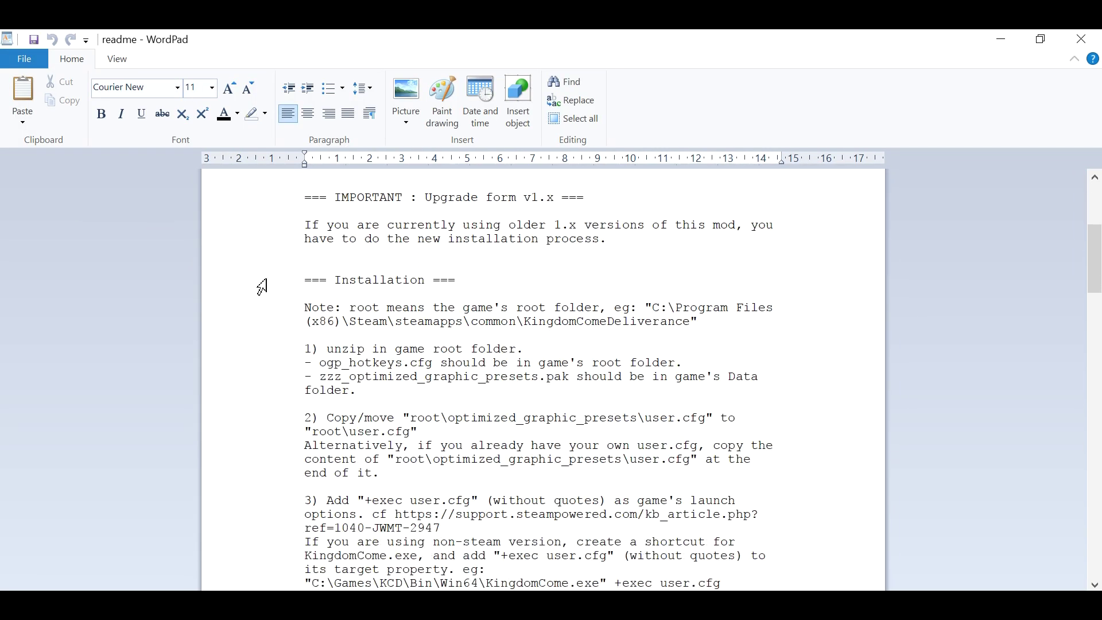
scroll(263, 287, down, 2)
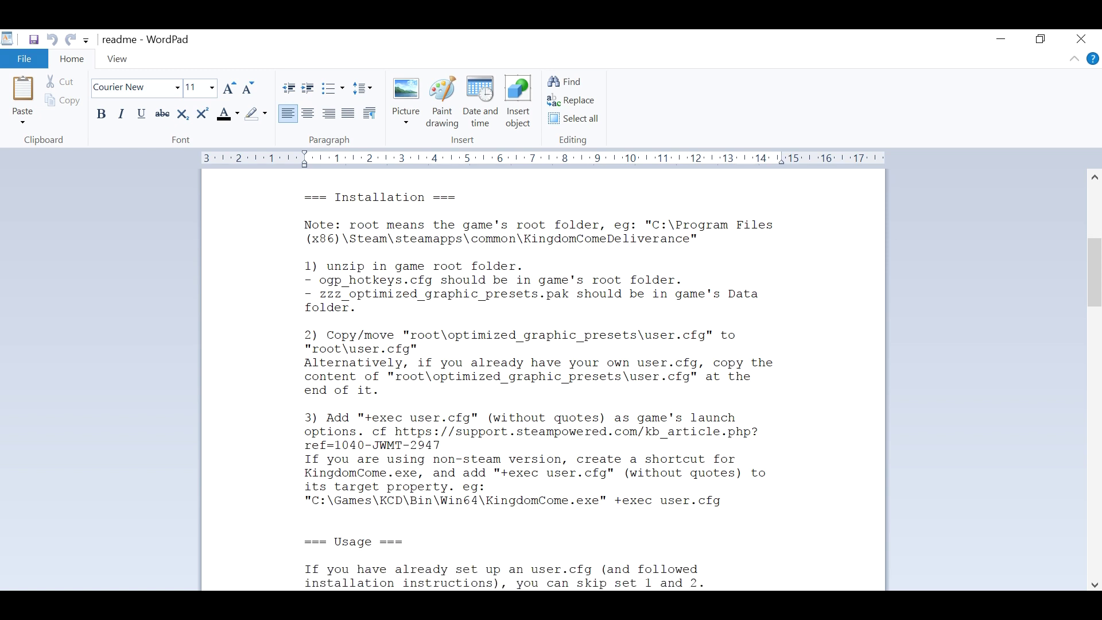
scroll(544, 379, down, 1)
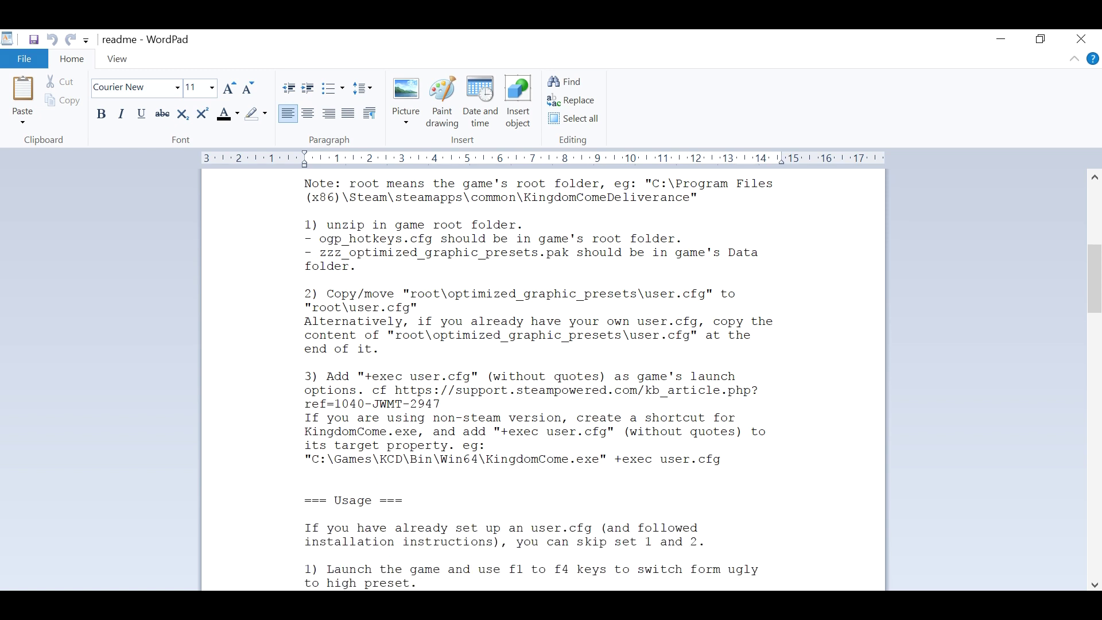
scroll(543, 379, up, 1)
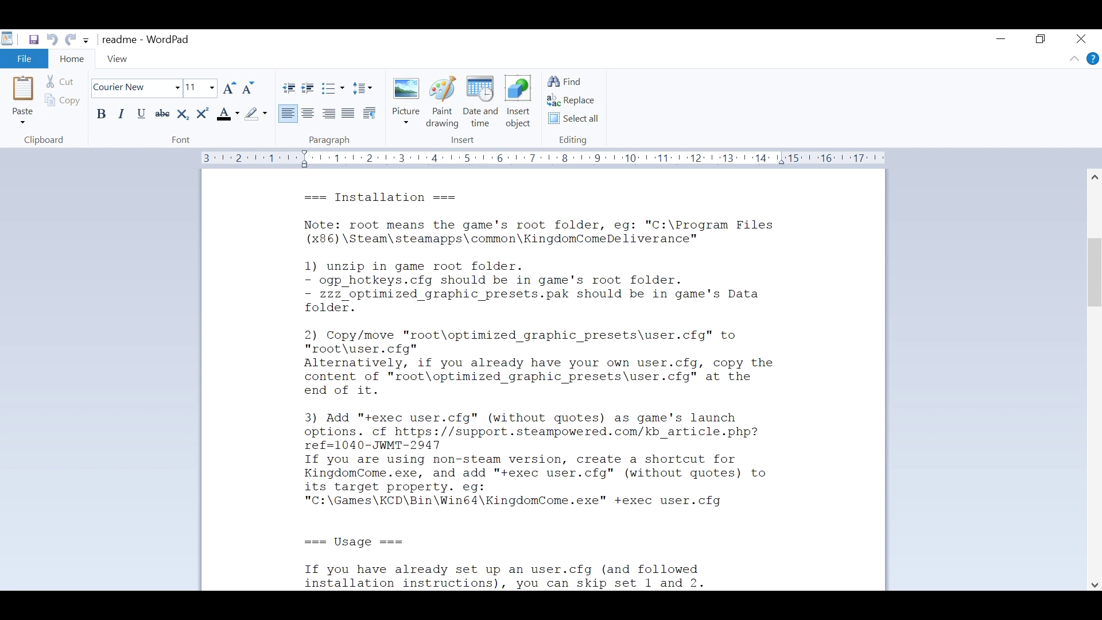
key(alt+F4)
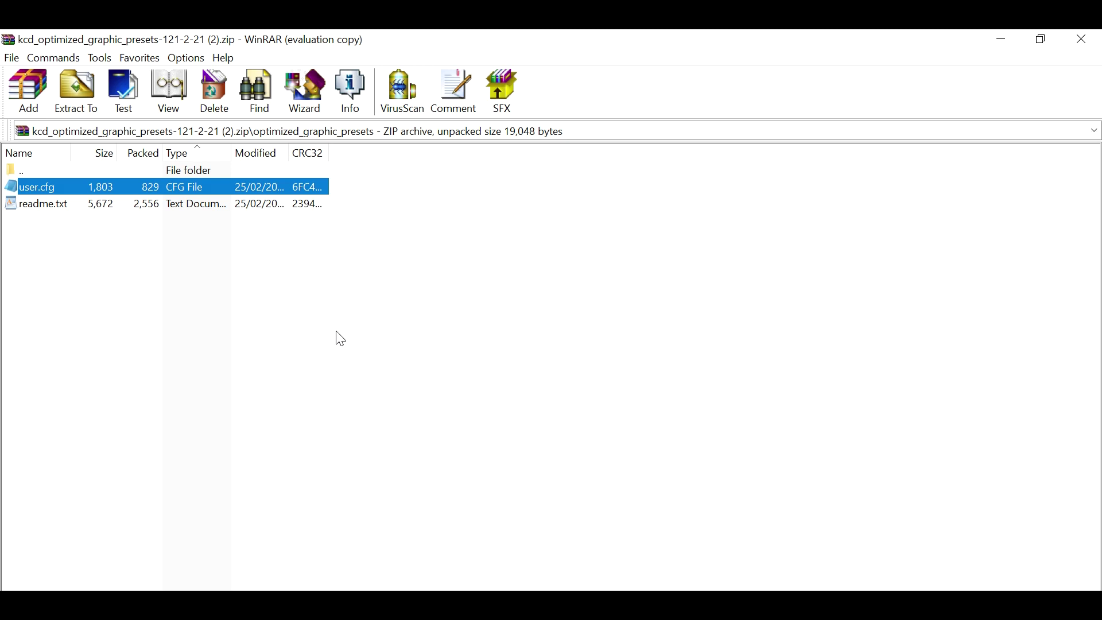
Step: View the presets' user.cfg, then the game folder's user.cfg showing sys_spec_ogp_all = 2
double_click(40, 194)
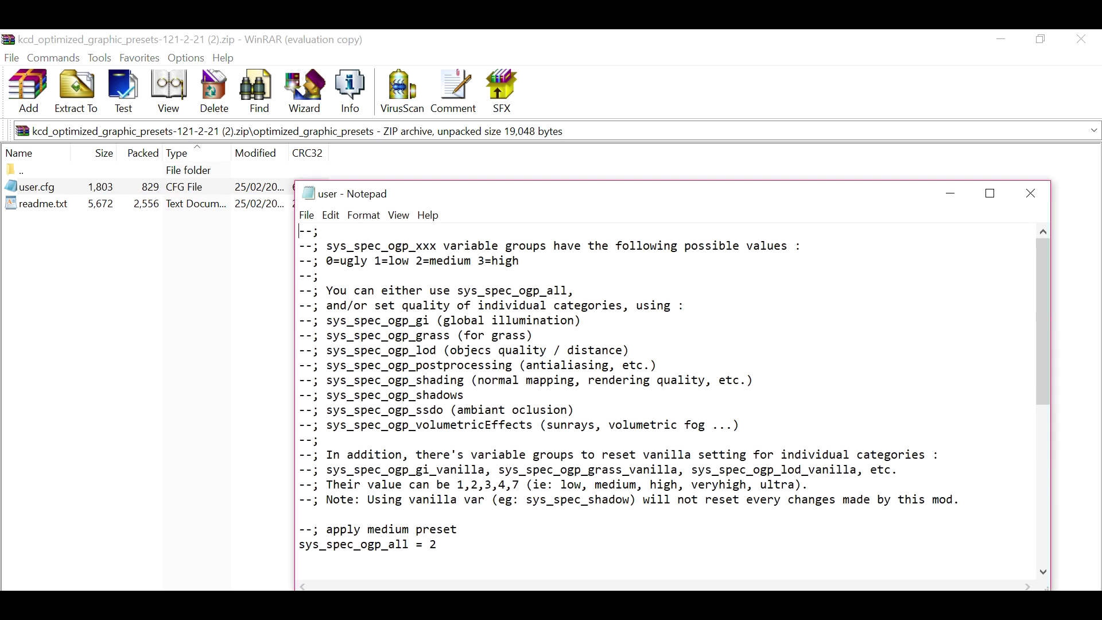
scroll(672, 397, down, 9)
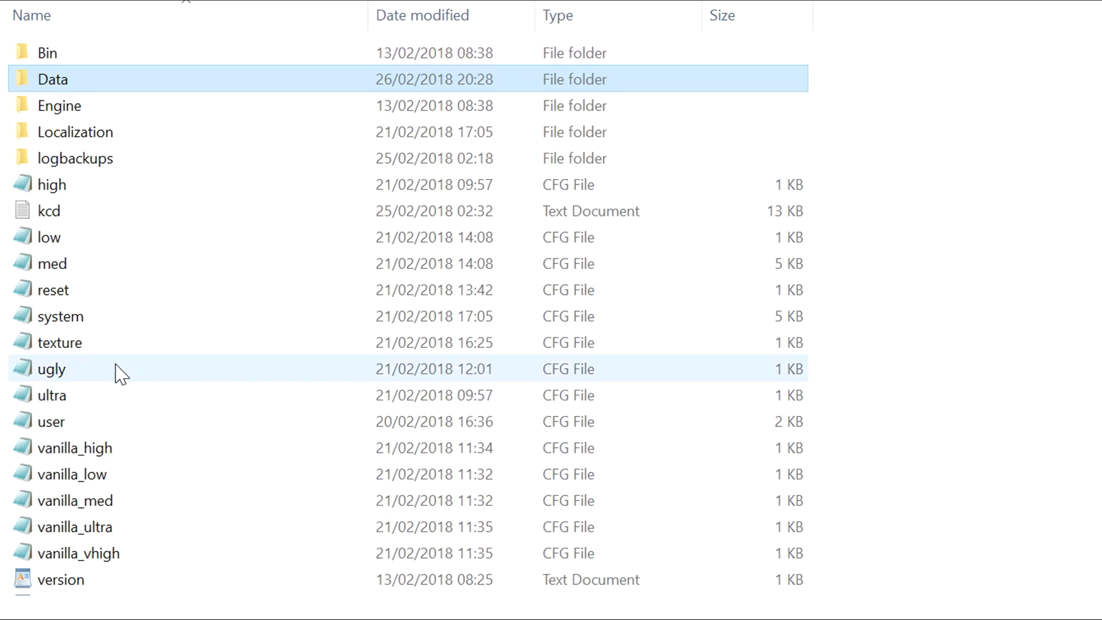
double_click(90, 425)
scroll(632, 316, down, 7)
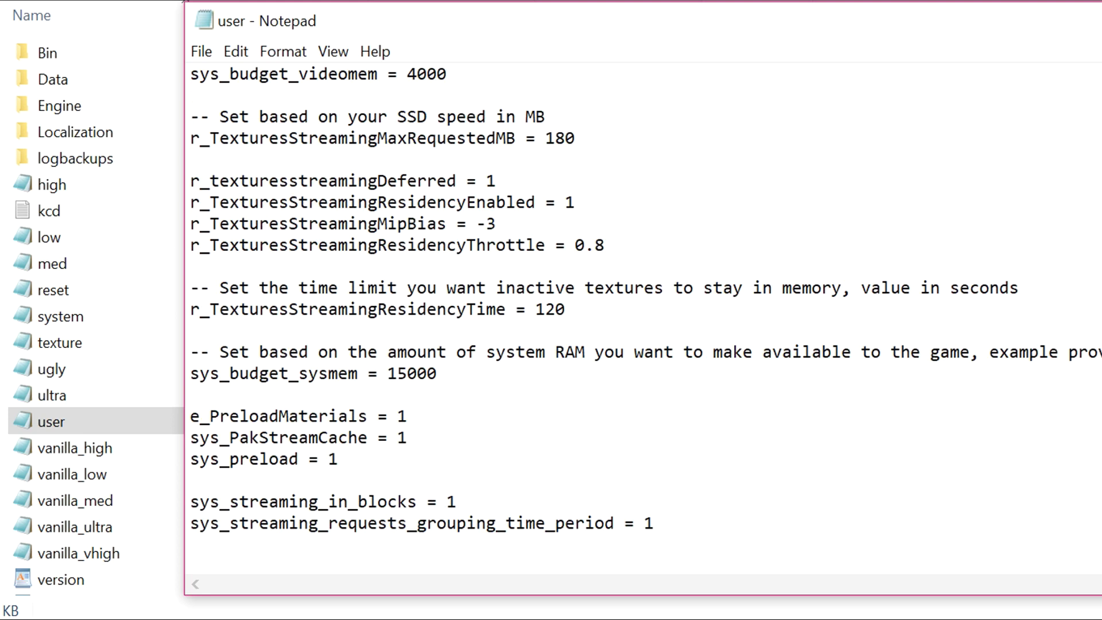
scroll(632, 317, up, 7)
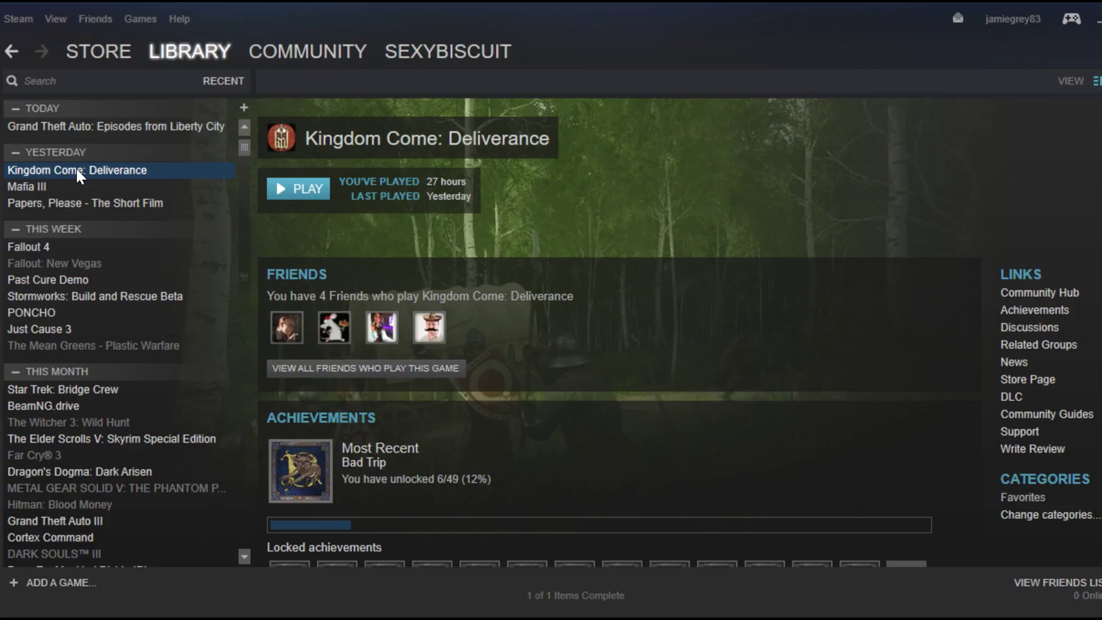
Step: Check that the game's Steam launch options read +exec user.cfg +exec high.cfg, then cancel
right_click(76, 171)
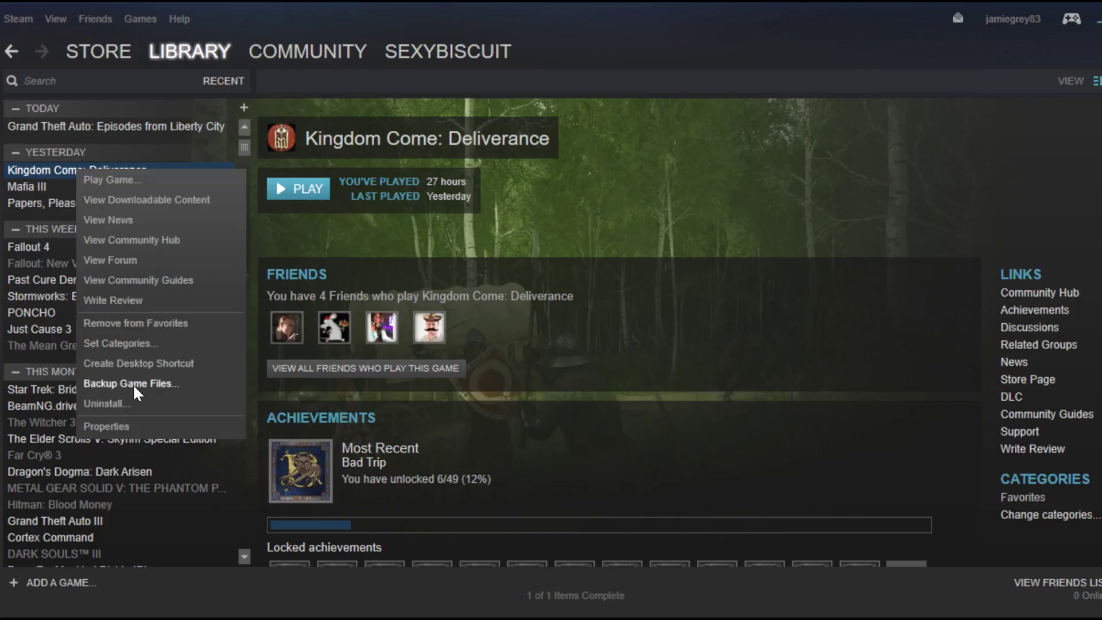
click(137, 425)
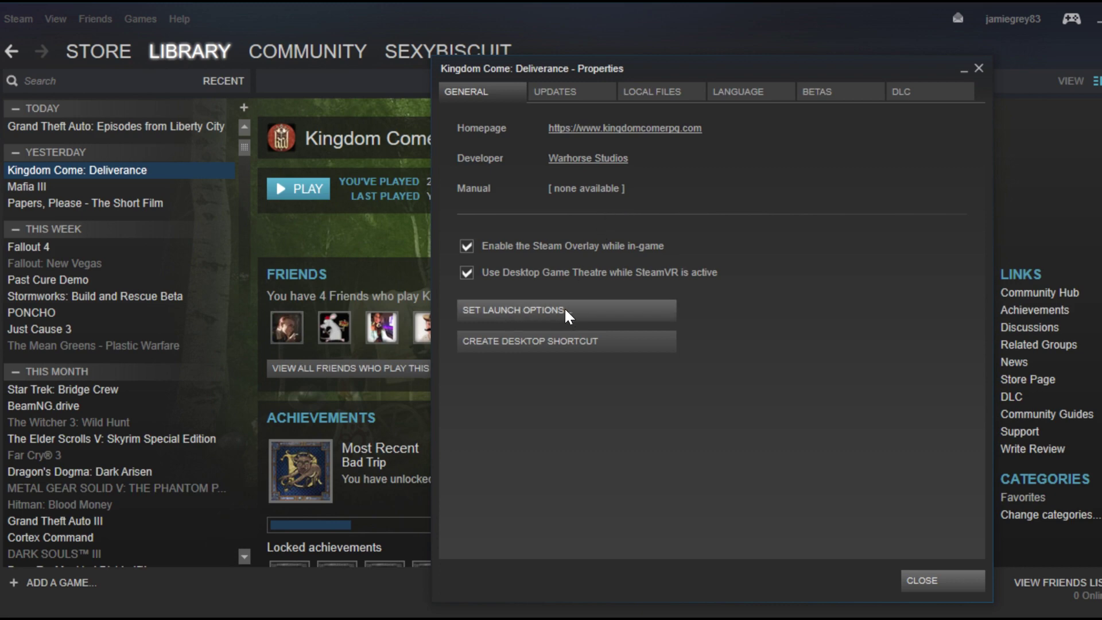
click(592, 313)
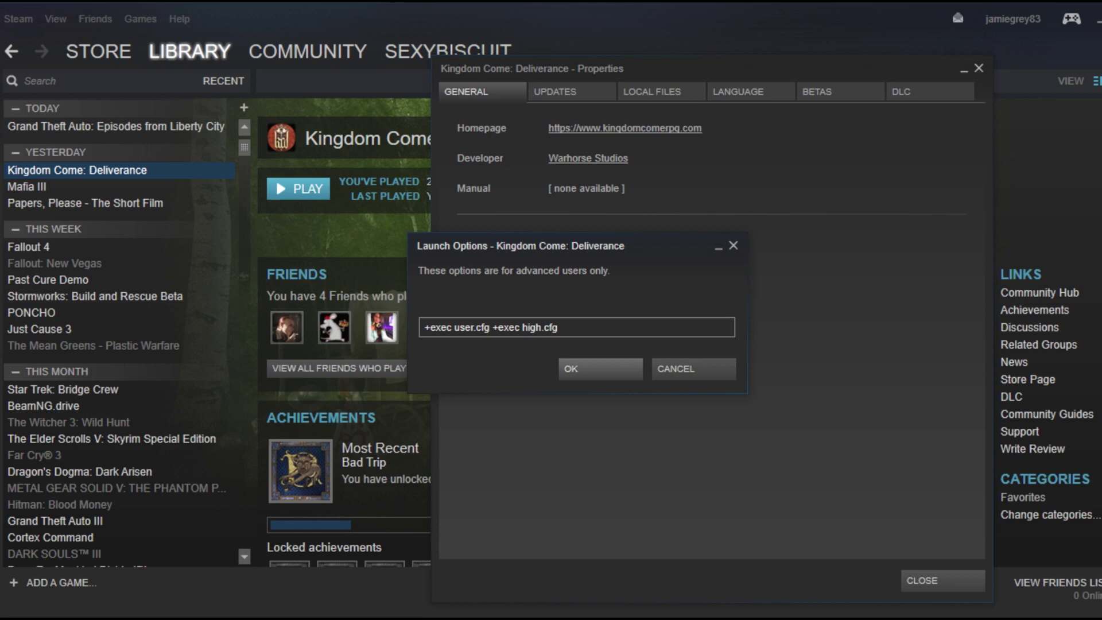
click(686, 374)
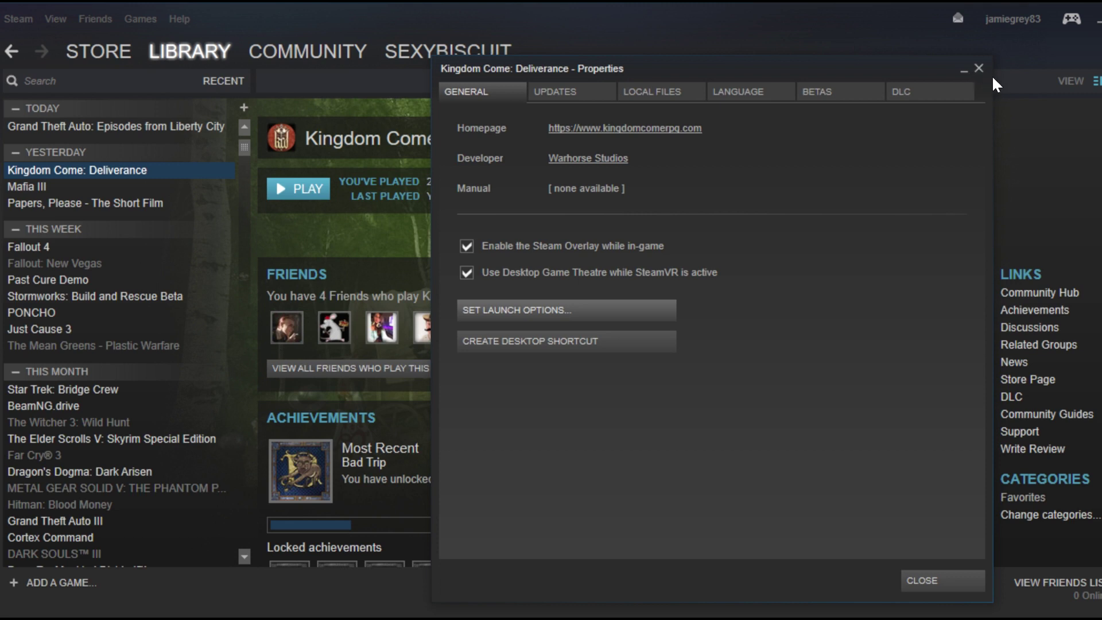
Step: Close the Kingdom Come: Deliverance properties window so the modded game can launch to its main menu
click(979, 68)
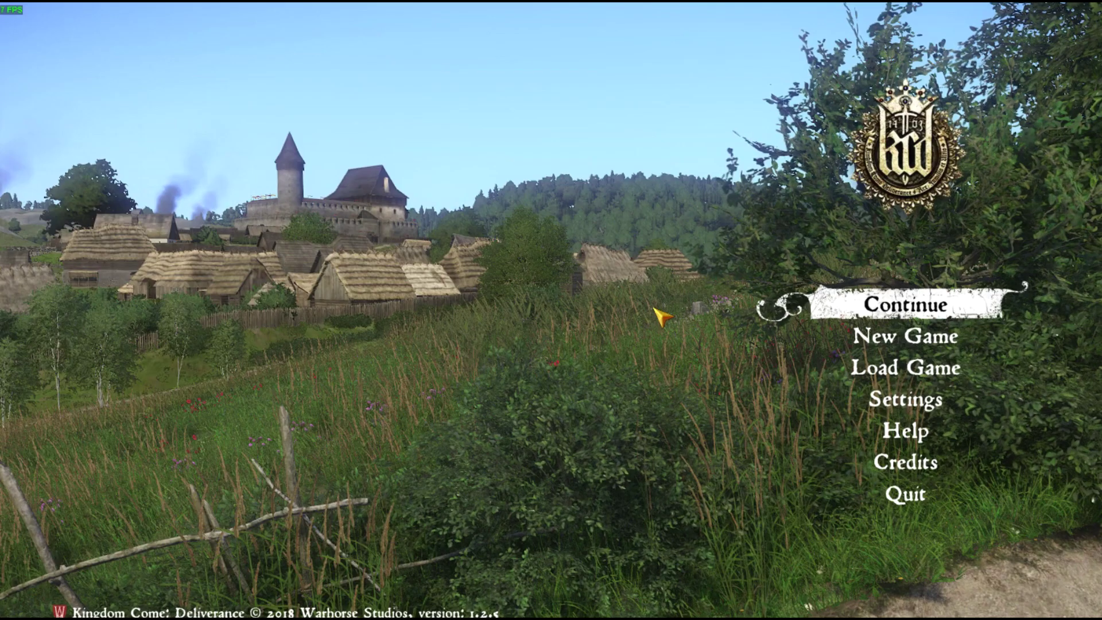